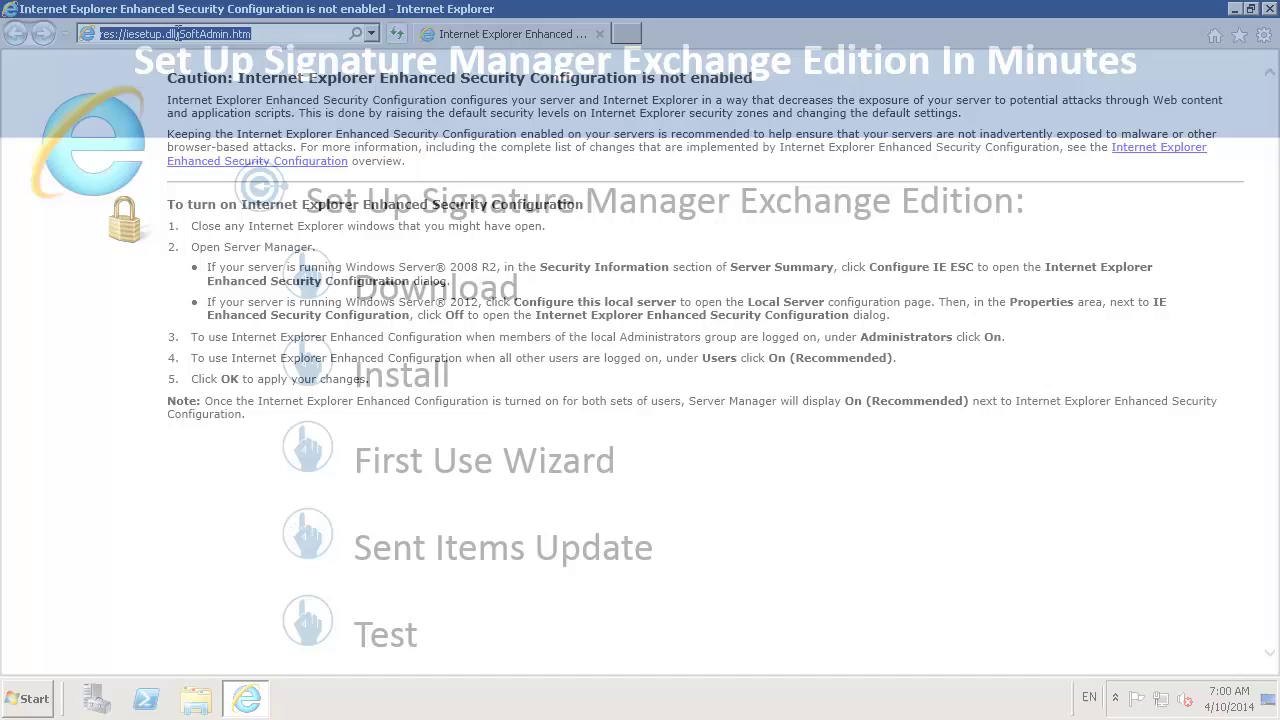
Go to the Exclaimer Signature Manager download page from the address bar suggestions
{"action": "type", "text": ".exclaimer.com/"}
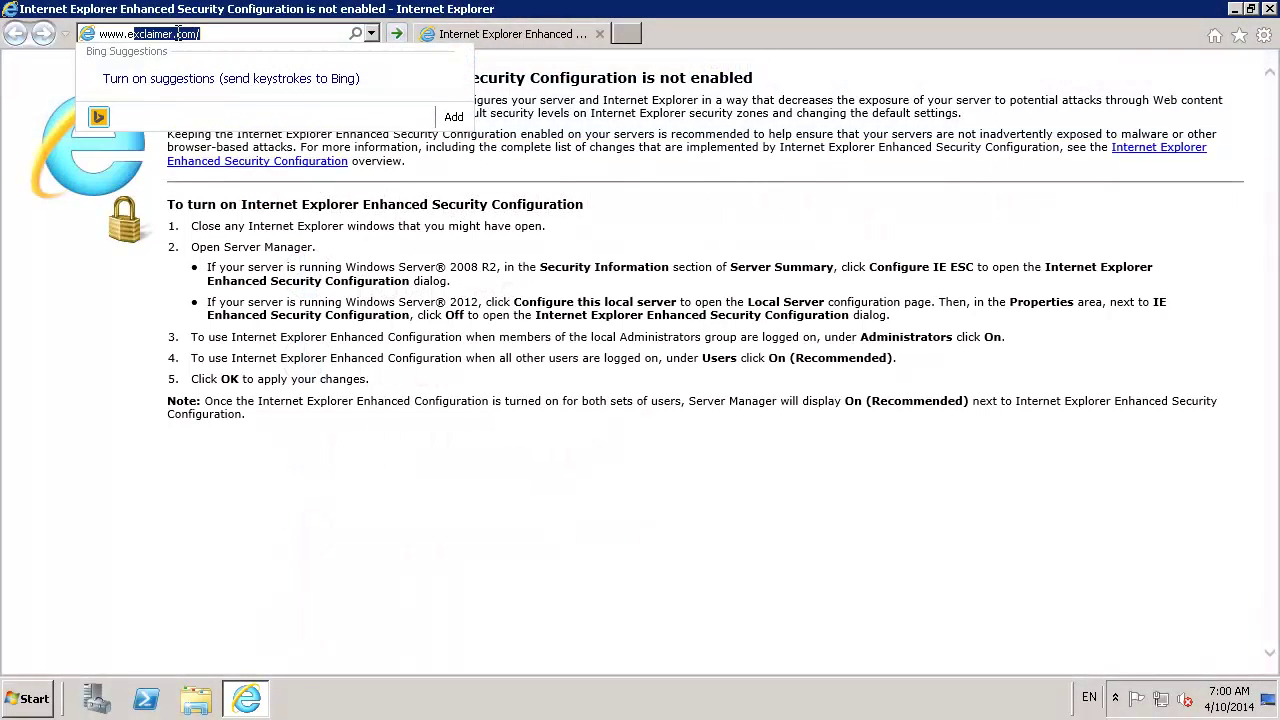
{"action": "key", "text": "Down"}
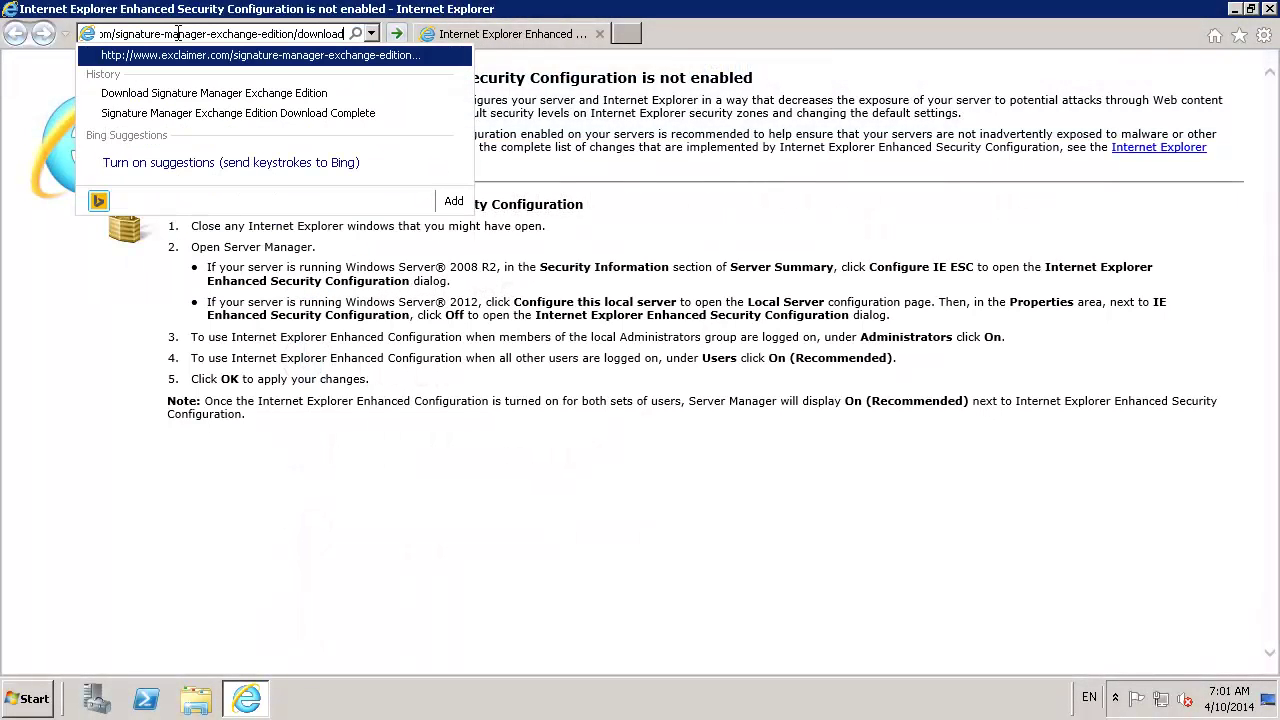
{"action": "key", "text": "Return"}
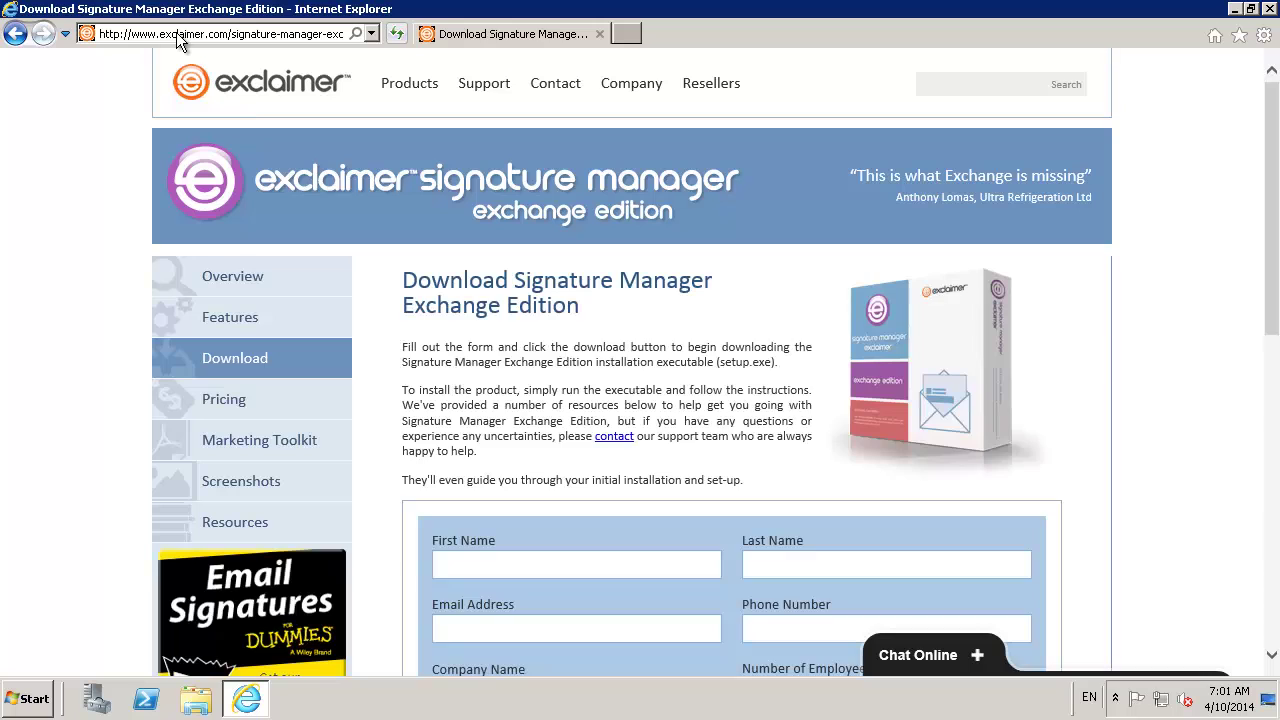
{"action": "scroll", "coordinate": [420, 353], "scroll_direction": "down", "scroll_amount": 5}
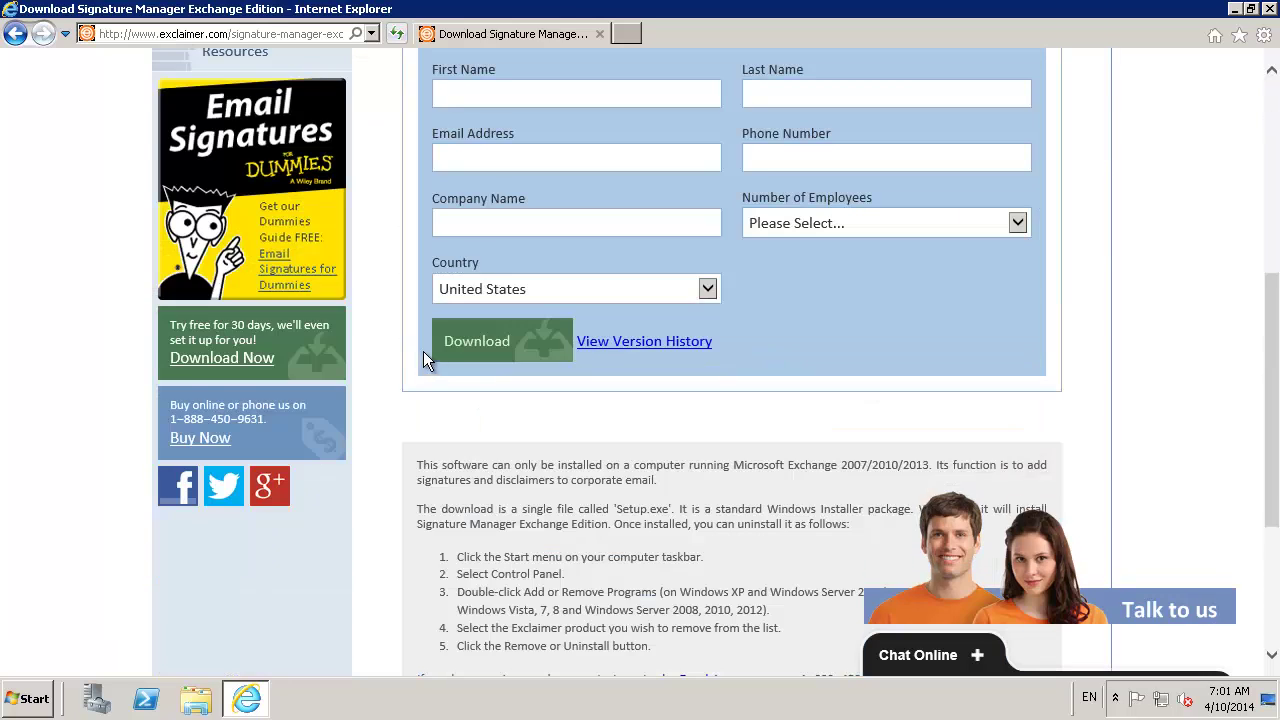
{"action": "scroll", "coordinate": [476, 225], "scroll_direction": "up", "scroll_amount": 1}
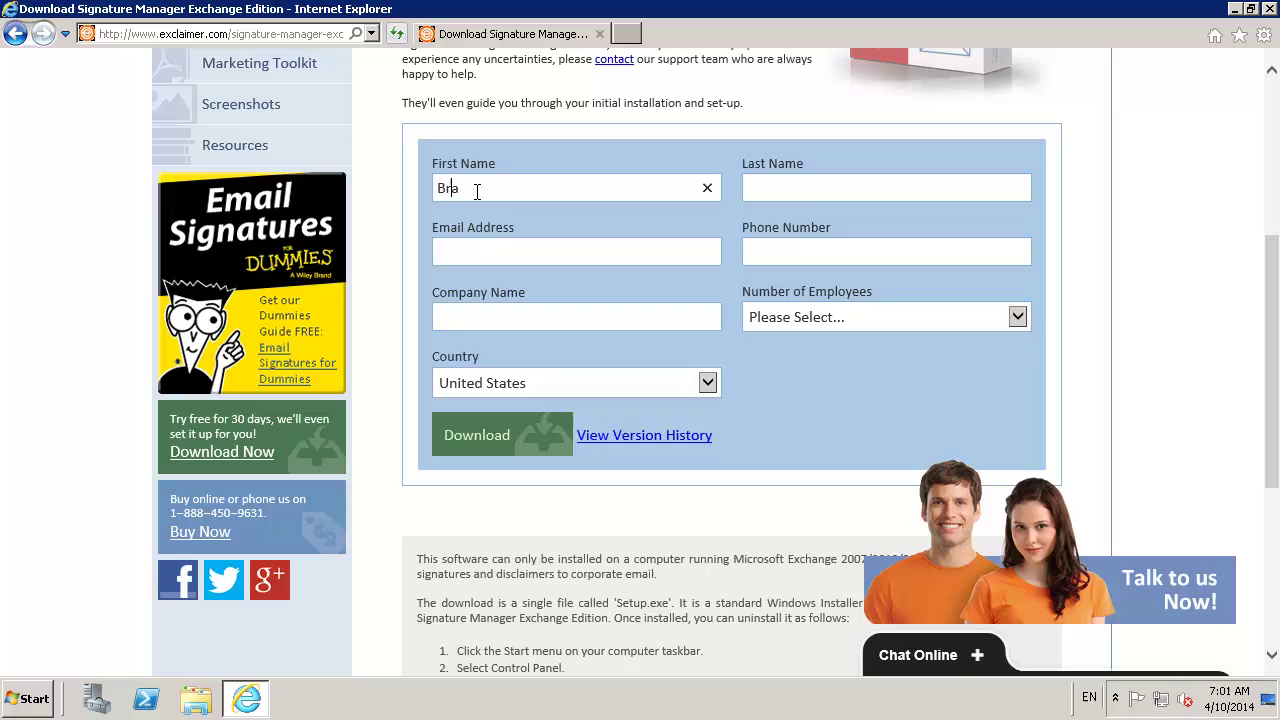
Enter the contact's first name, last name, e-mail address and phone number in the download form
{"action": "key", "text": "Tab"}
{"action": "key", "text": "Tab"}
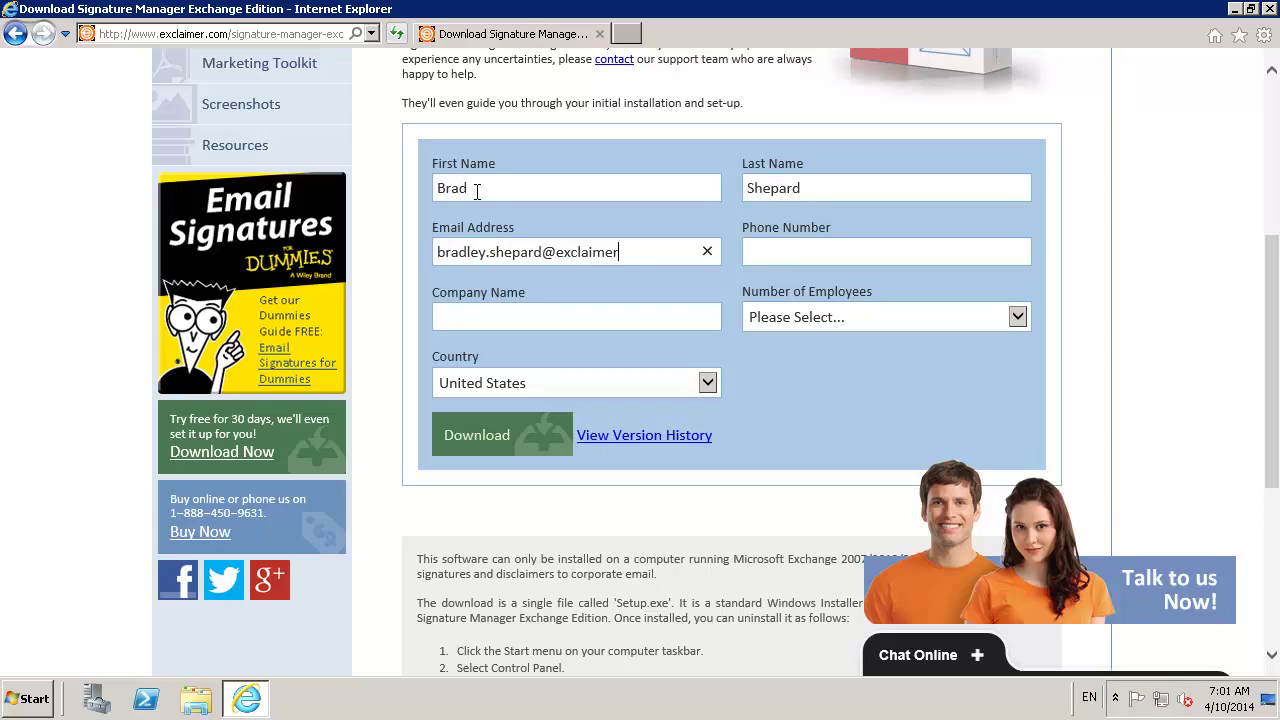
{"action": "key", "text": "Tab"}
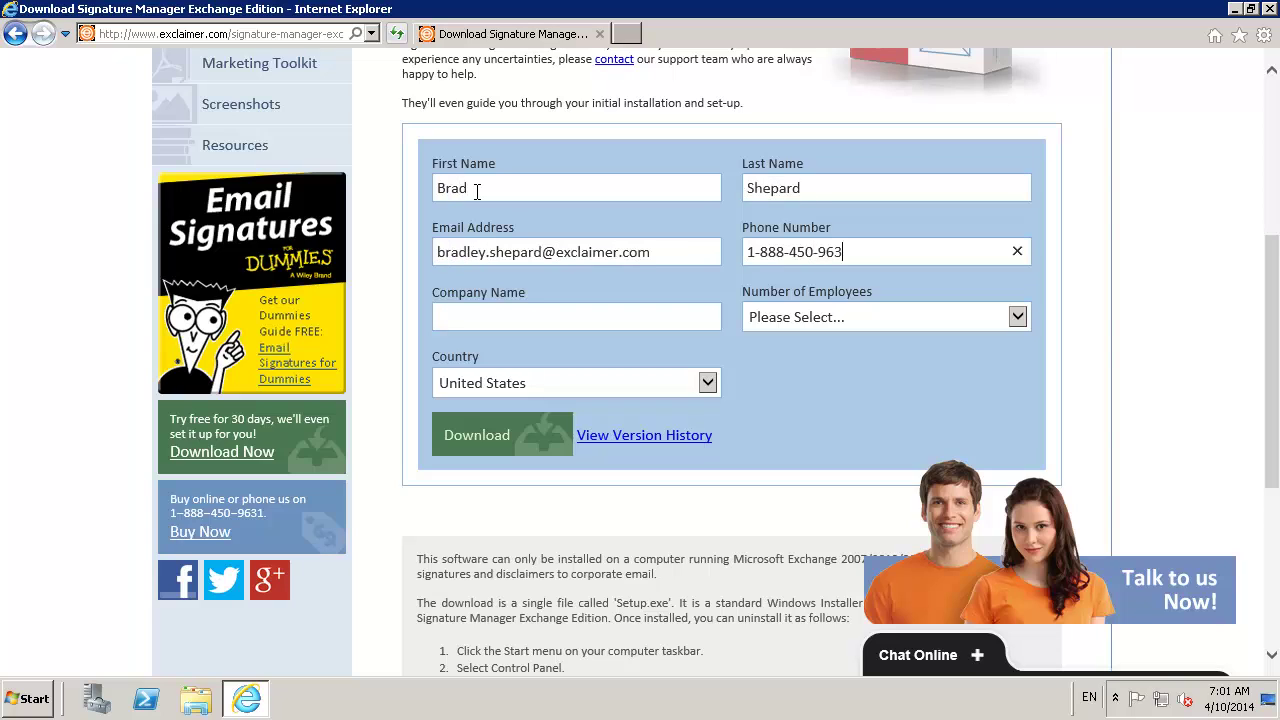
Set company to Exclaimer and employees to 1 - 9, then submit to download Setup.exe
{"action": "key", "text": "Tab"}
{"action": "type", "text": "Exclaimer"}
{"action": "key", "text": "Tab"}
{"action": "key", "text": "Down"}
{"action": "key", "text": "Tab"}
{"action": "key", "text": "Return"}
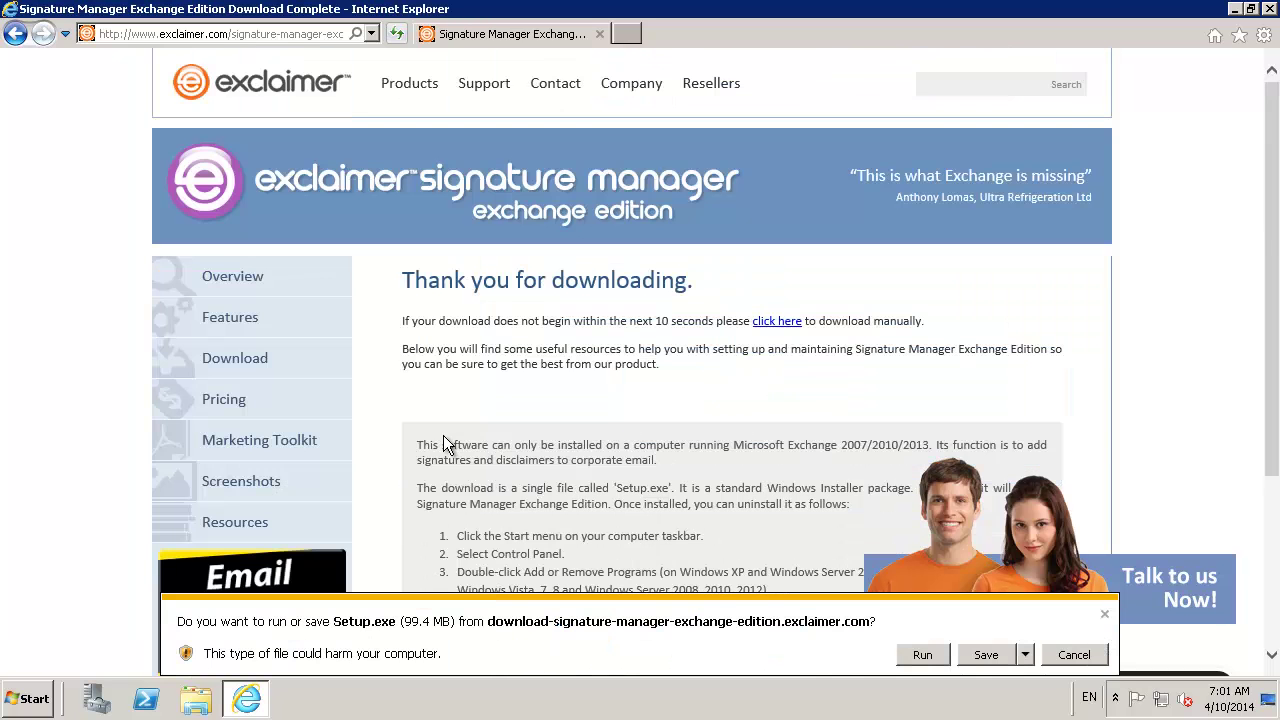
{"action": "scroll", "coordinate": [443, 440], "scroll_direction": "down", "scroll_amount": 2}
Run Setup.exe, allow it in User Account Control, unpack the installer and close Internet Explorer
{"action": "left_click", "coordinate": [921, 656]}
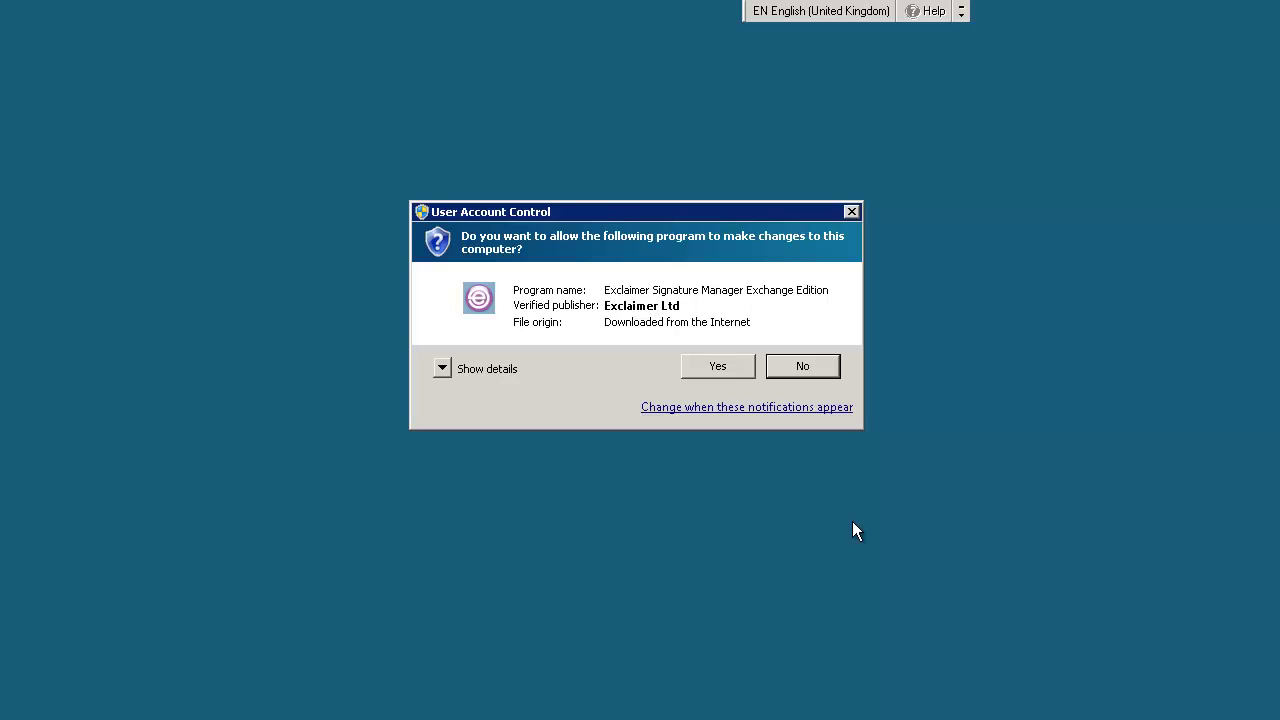
{"action": "left_click", "coordinate": [723, 367]}
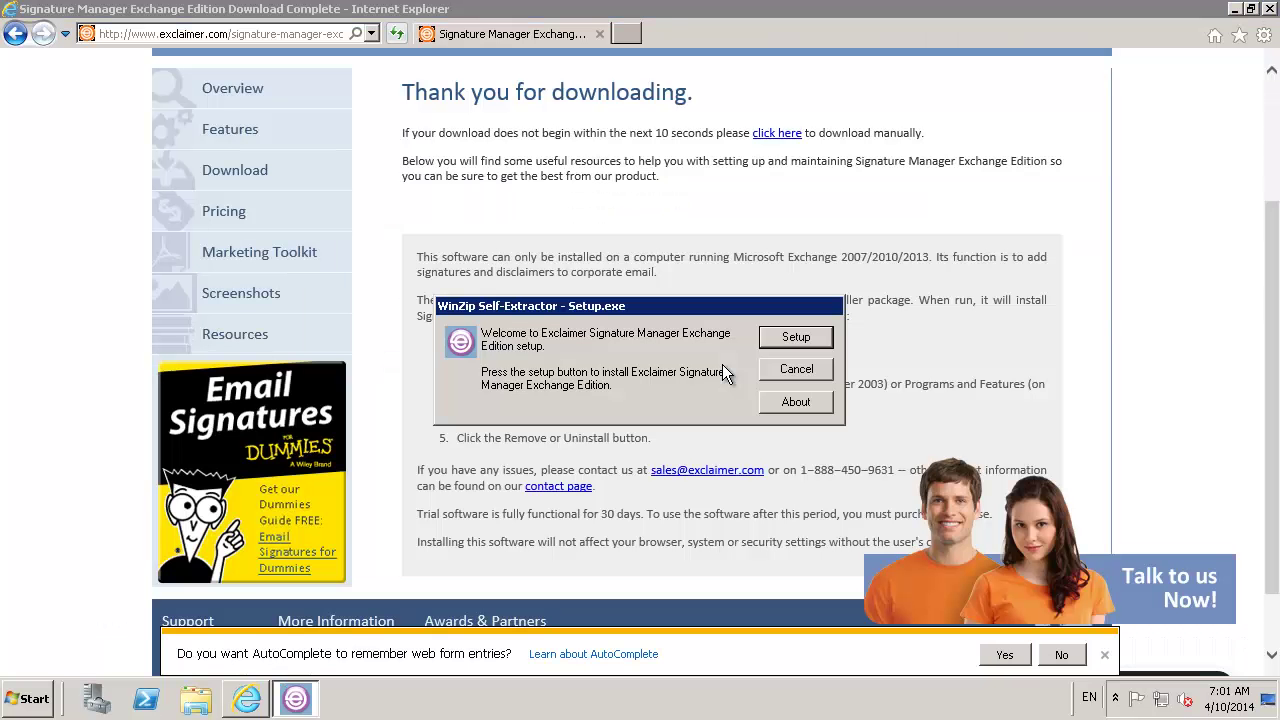
{"action": "left_click", "coordinate": [791, 333]}
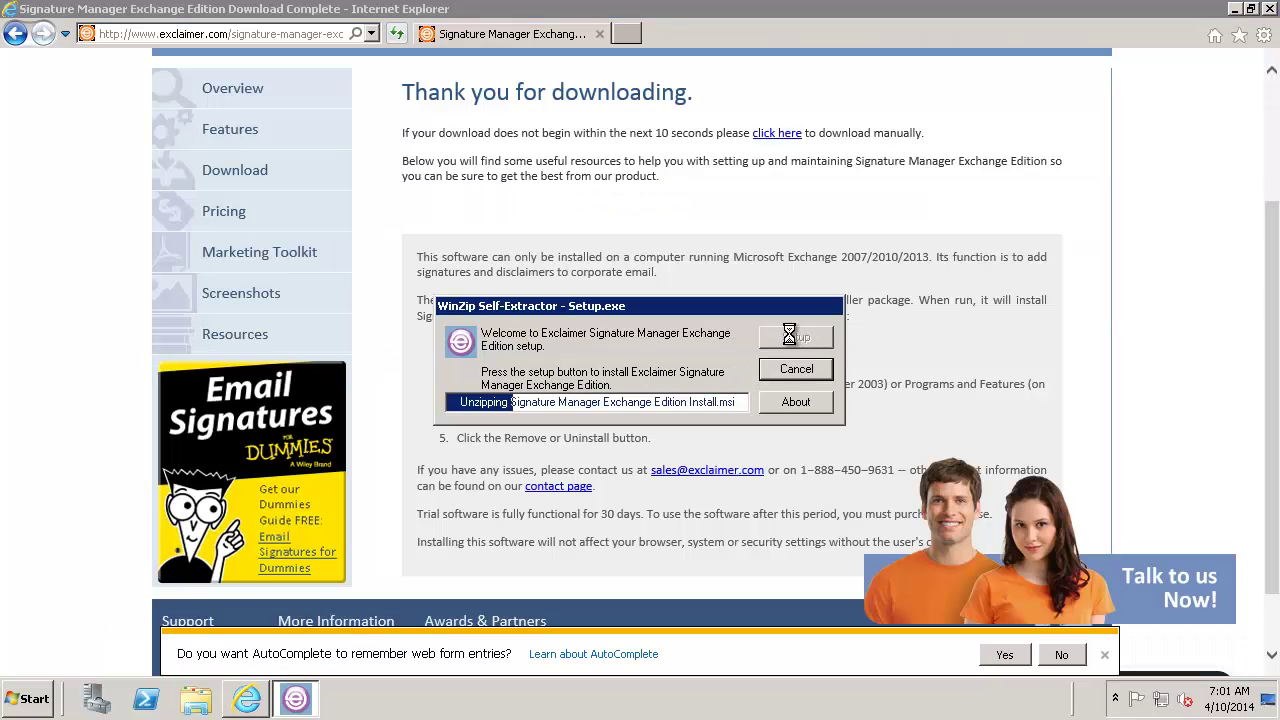
{"action": "left_click", "coordinate": [1268, 9]}
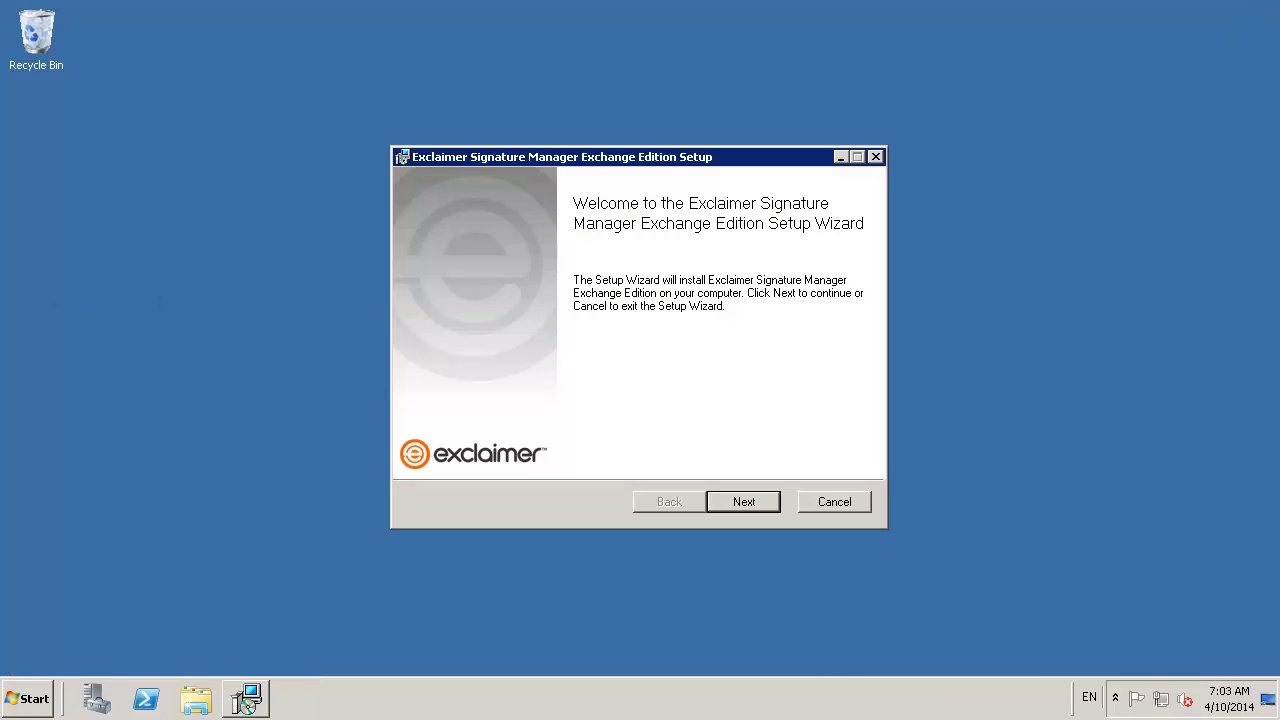
Accept the licence, install to the default Program Files folder, and finish with Launch Console ticked
{"action": "left_click", "coordinate": [725, 501]}
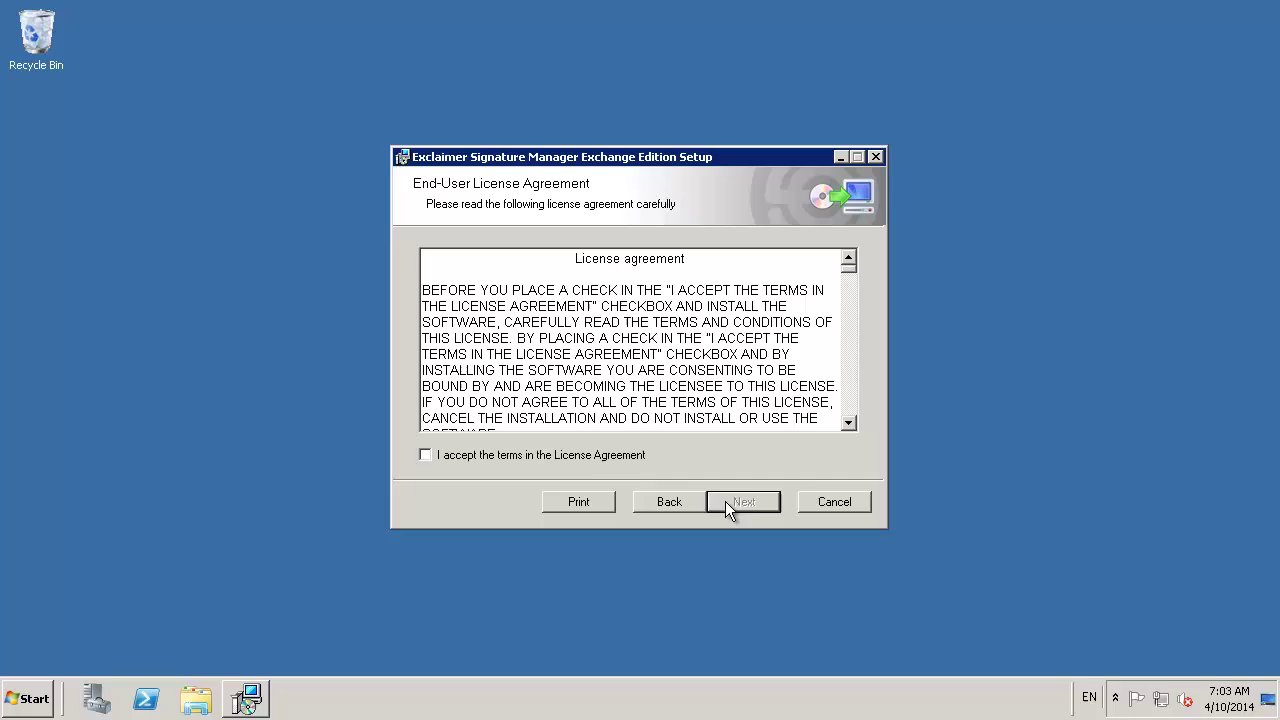
{"action": "left_click", "coordinate": [570, 454]}
{"action": "left_click", "coordinate": [740, 504]}
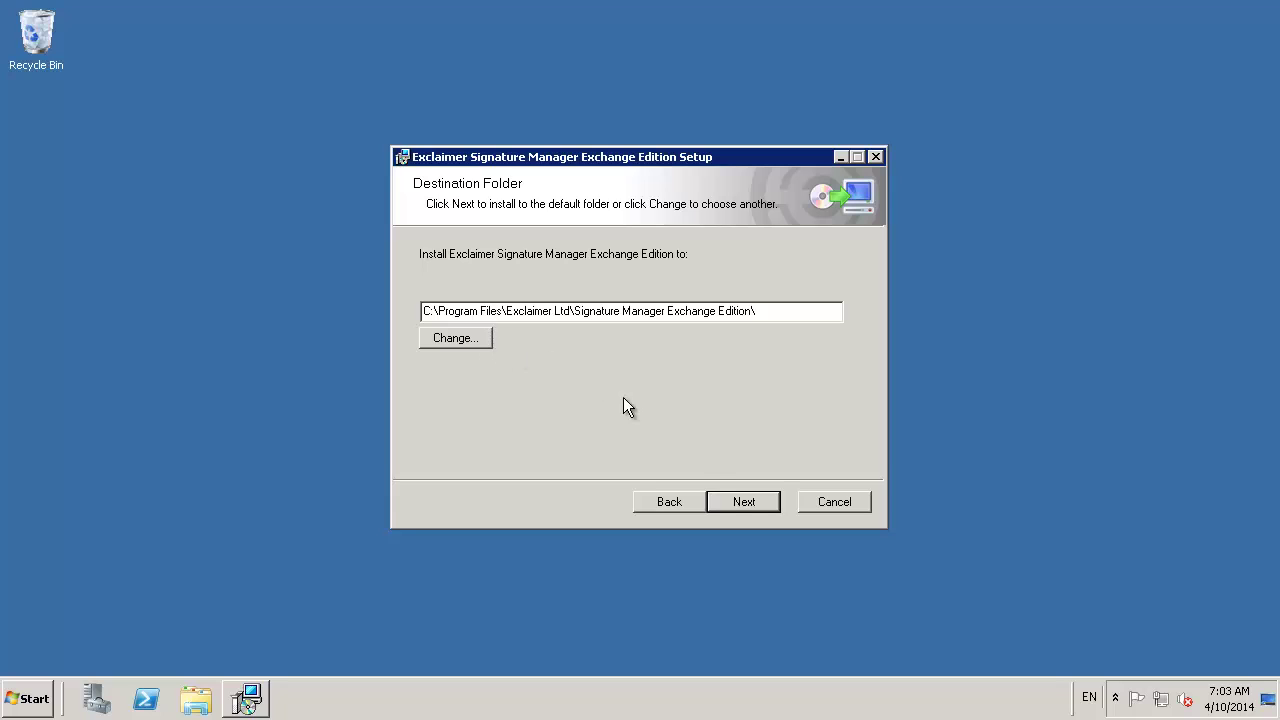
{"action": "left_click", "coordinate": [731, 505]}
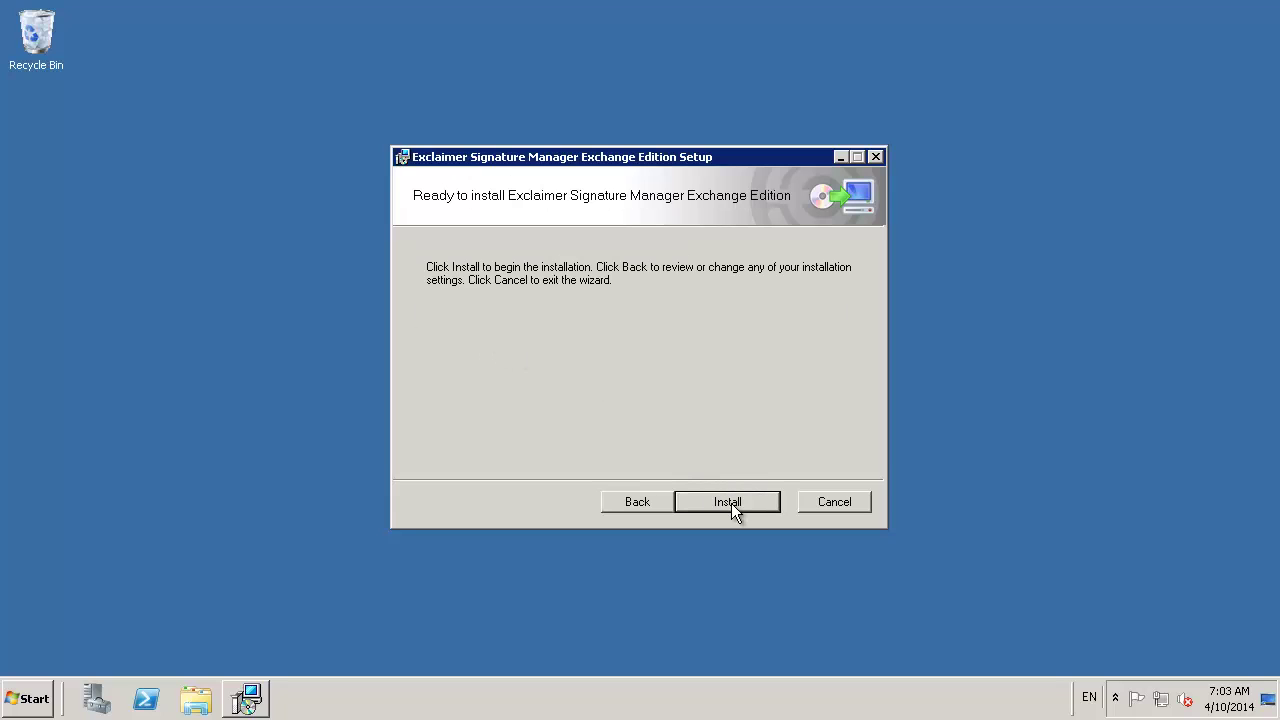
{"action": "left_click", "coordinate": [731, 504]}
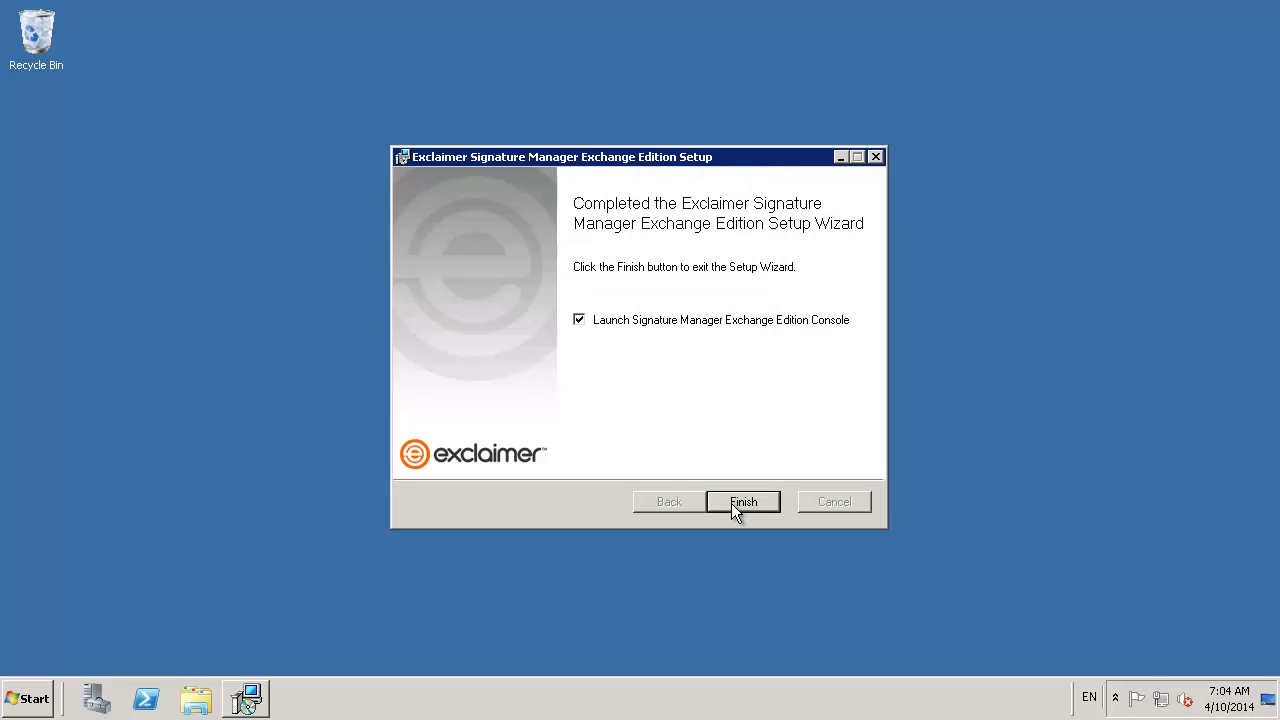
{"action": "left_click", "coordinate": [731, 505]}
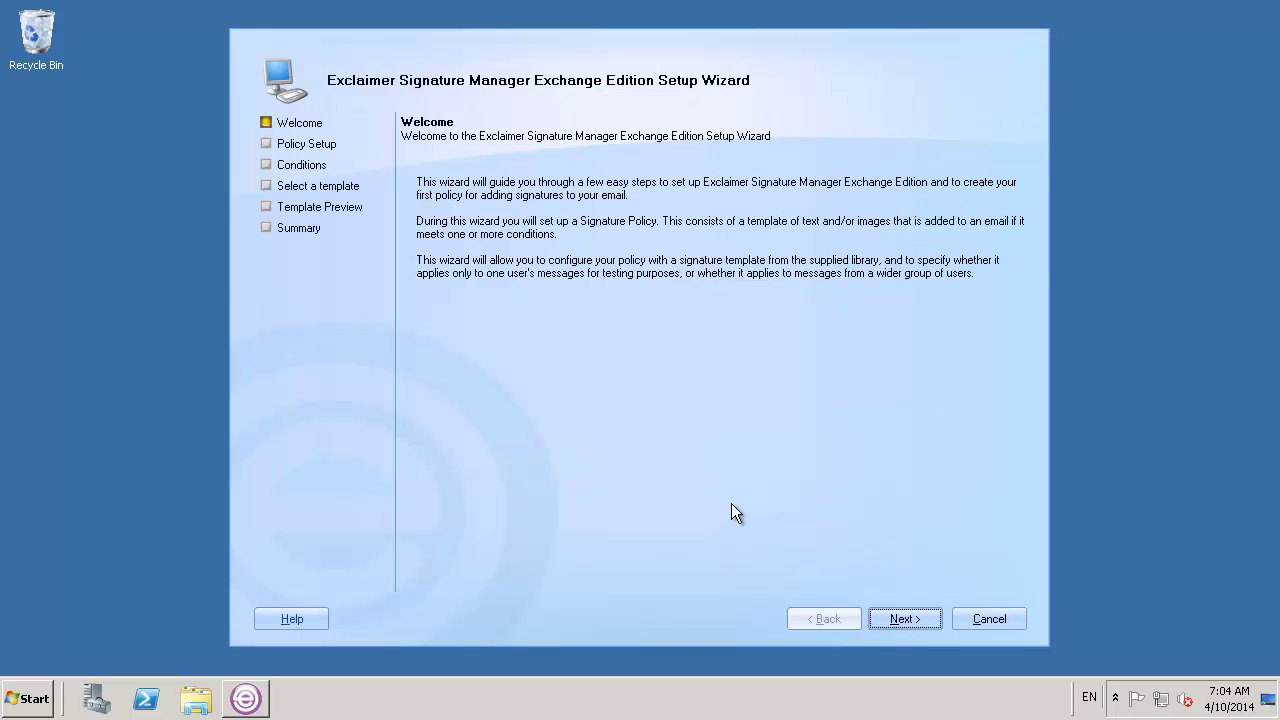
Move past the Welcome and Policy Setup pages of the policy Setup Wizard
{"action": "left_click", "coordinate": [890, 621]}
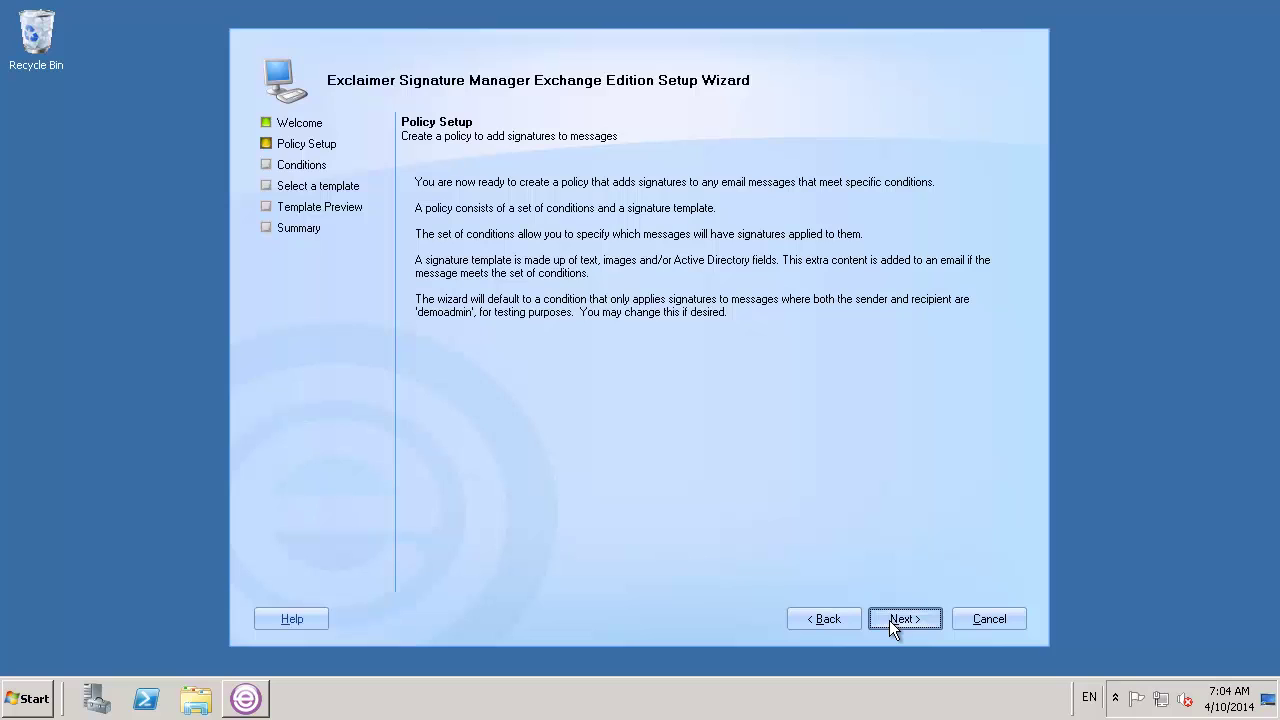
{"action": "left_click", "coordinate": [889, 620]}
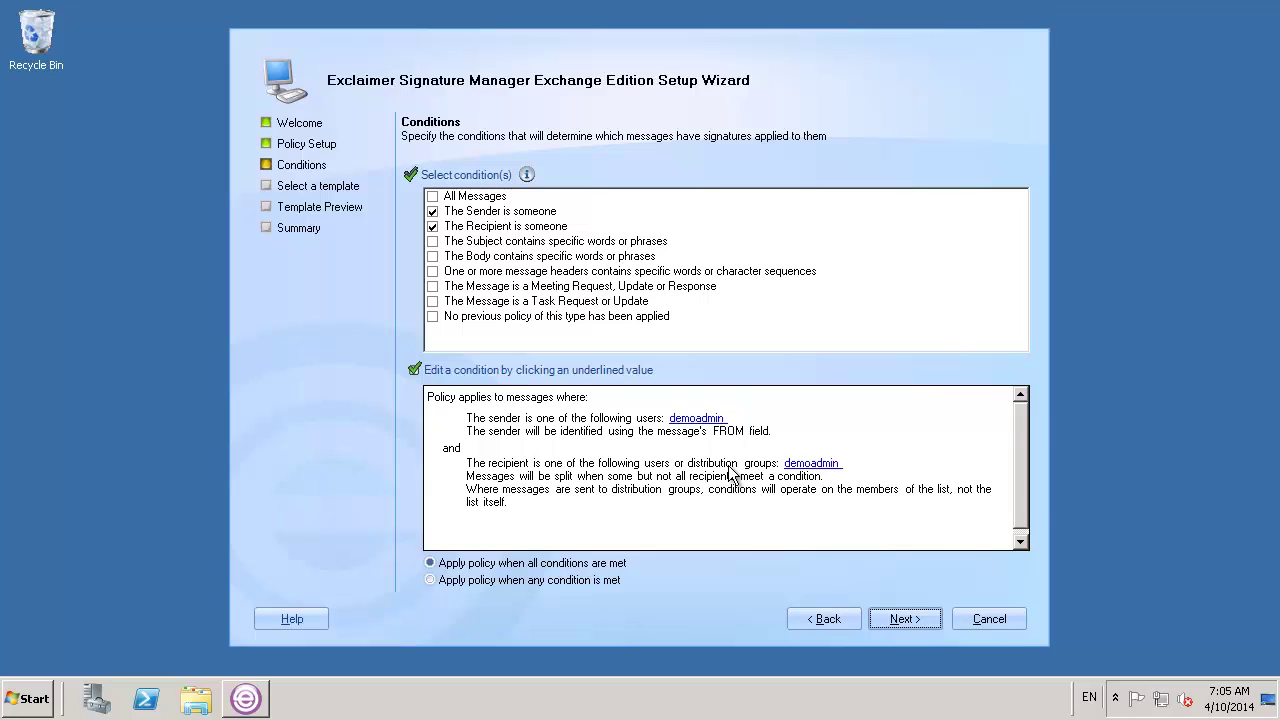
Review the sender and recipient conditions without changing them, then continue to template selection
{"action": "left_click", "coordinate": [700, 420]}
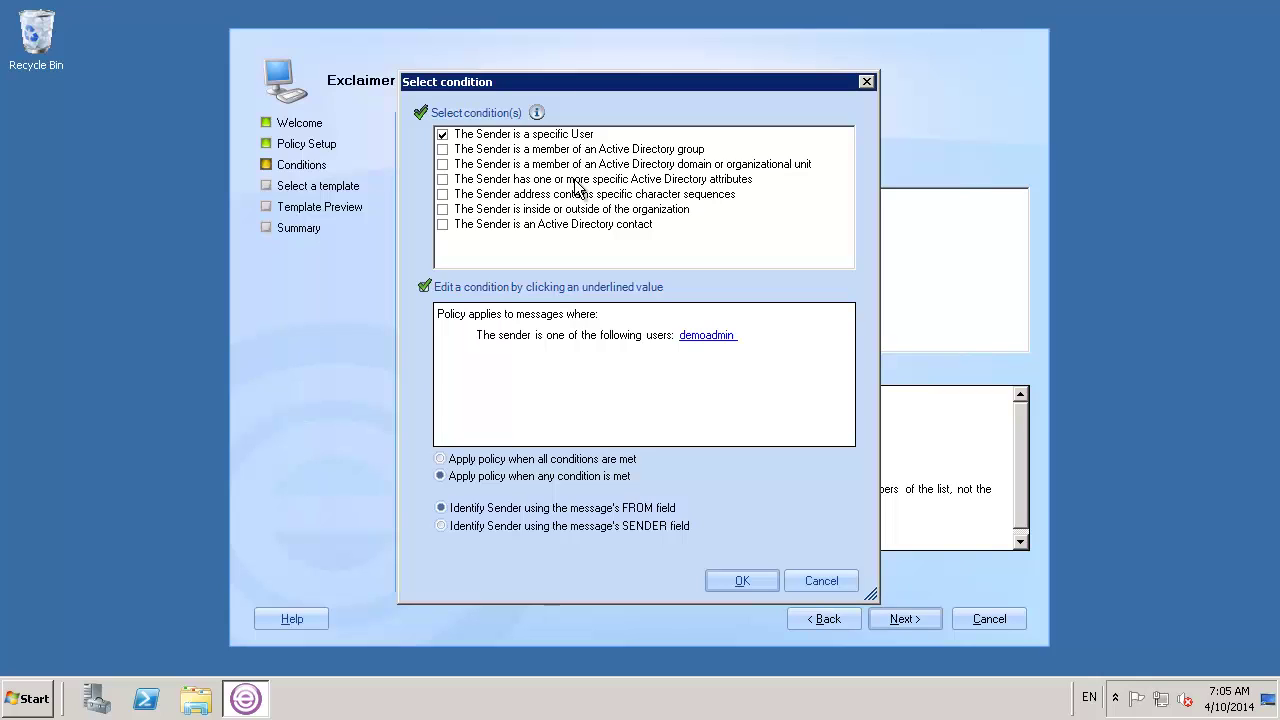
{"action": "left_click", "coordinate": [808, 590]}
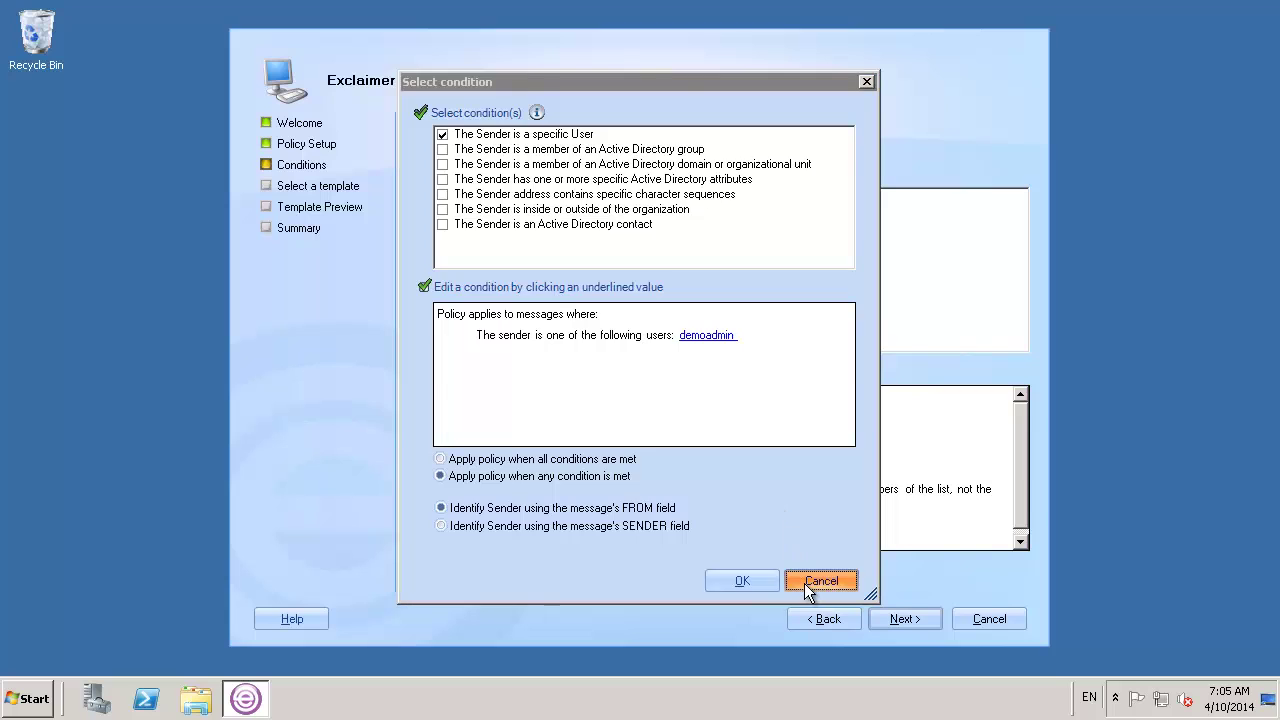
{"action": "left_click", "coordinate": [794, 465]}
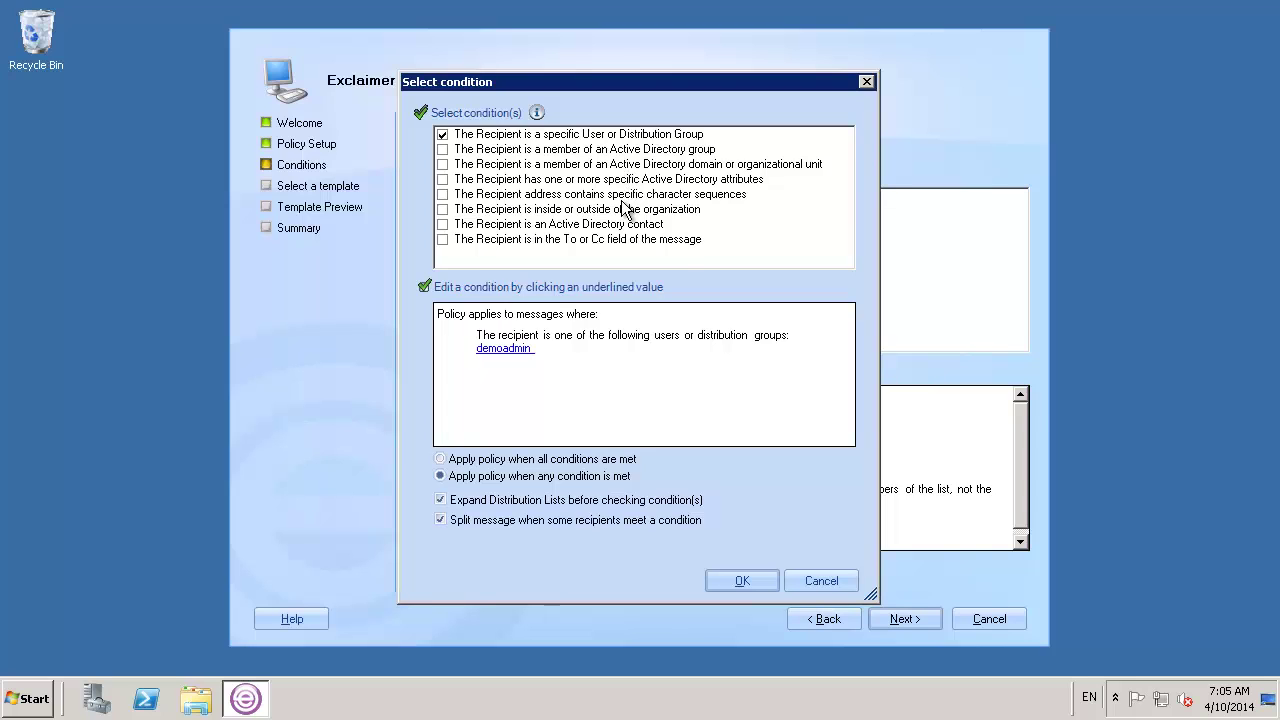
{"action": "left_click", "coordinate": [792, 572]}
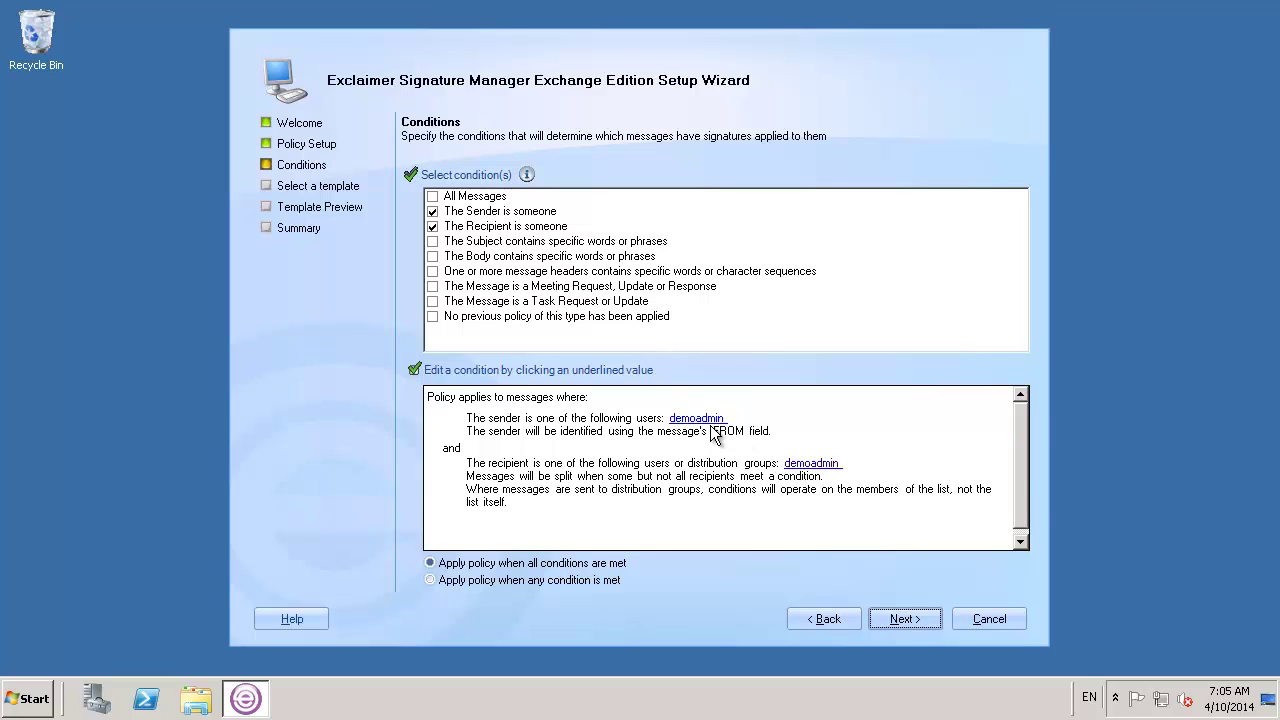
{"action": "left_click", "coordinate": [907, 615]}
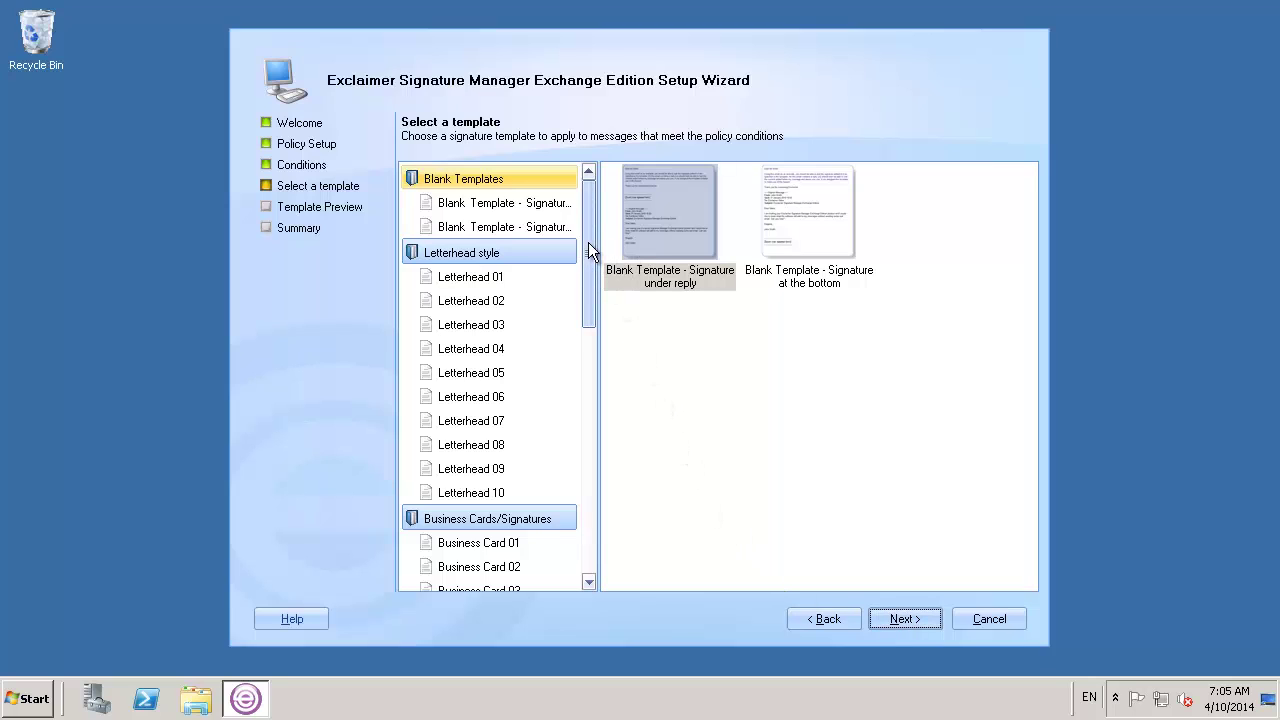
Select the Business Card 04 template from the Business Cards/Signatures folder and continue
{"action": "left_click_drag", "start_coordinate": [588, 255], "coordinate": [580, 373]}
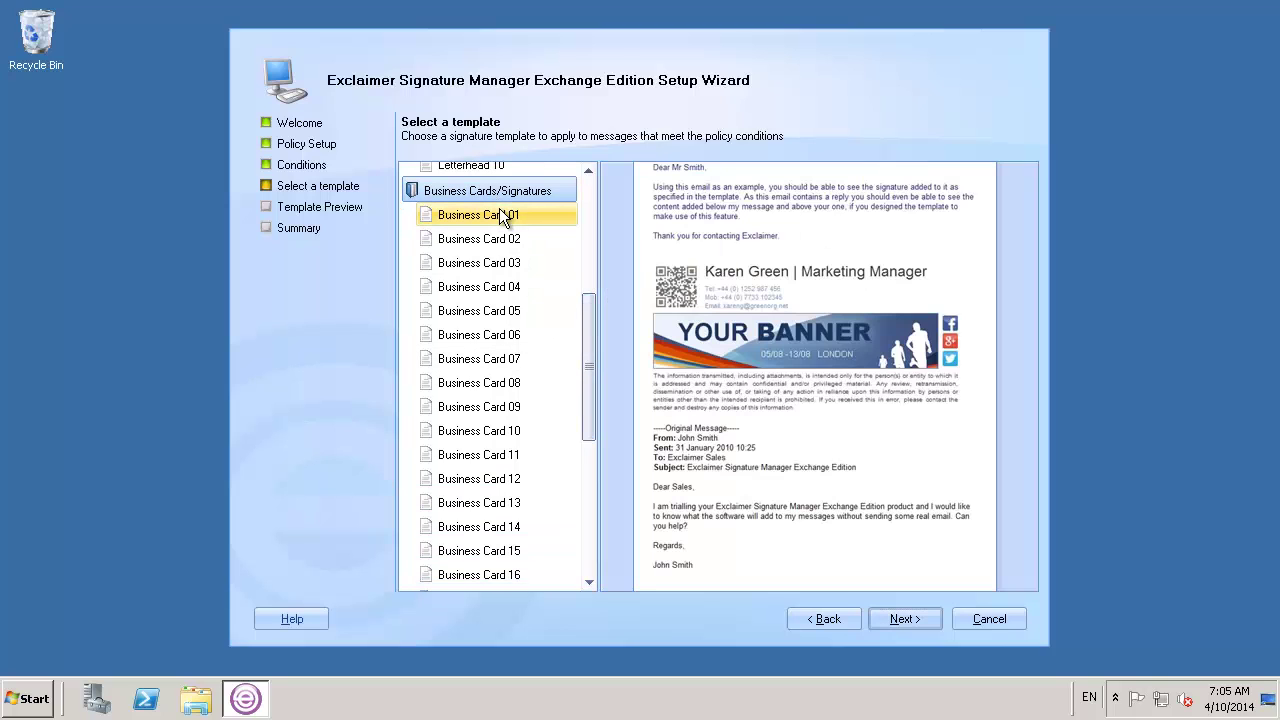
{"action": "left_click", "coordinate": [499, 190]}
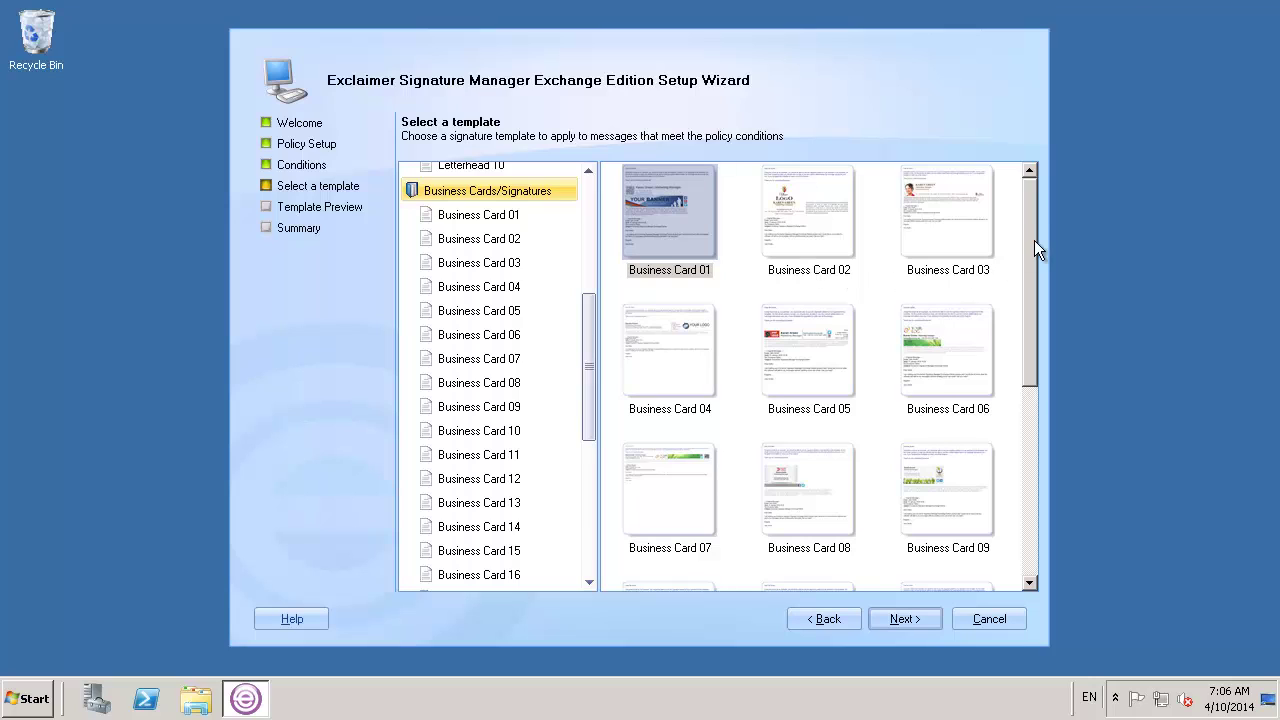
{"action": "left_click", "coordinate": [706, 340]}
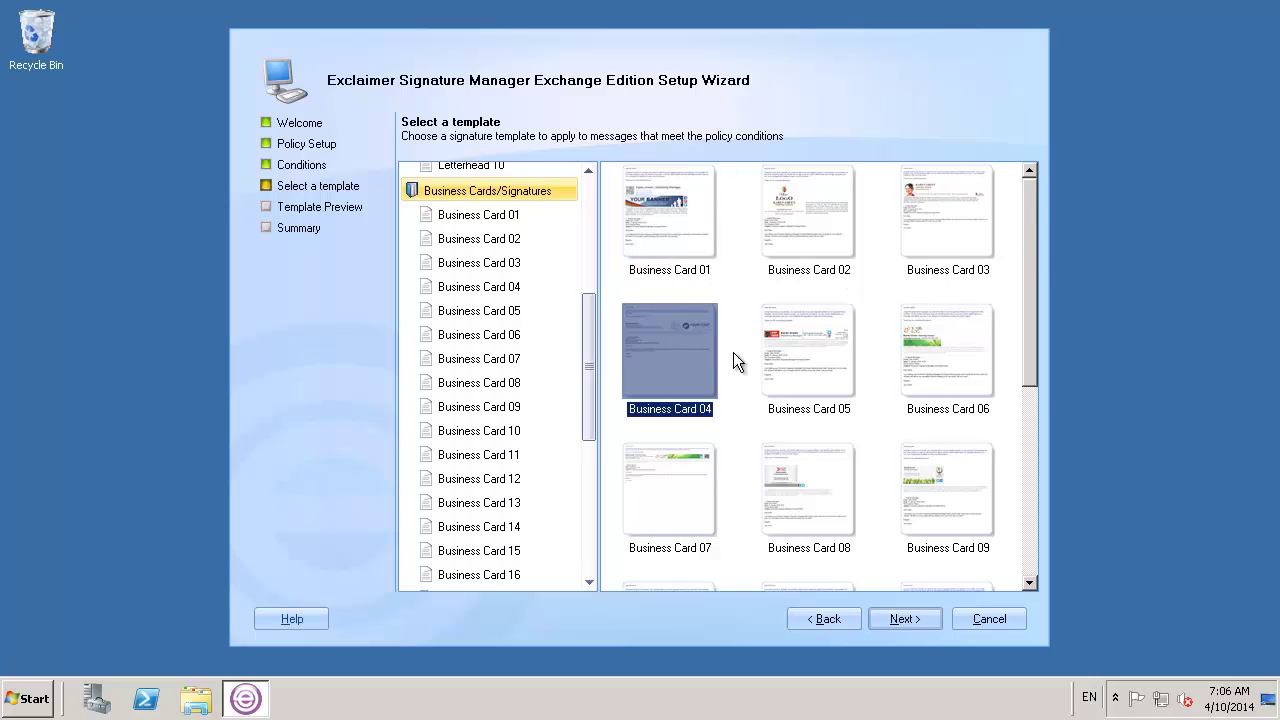
{"action": "left_click", "coordinate": [906, 623]}
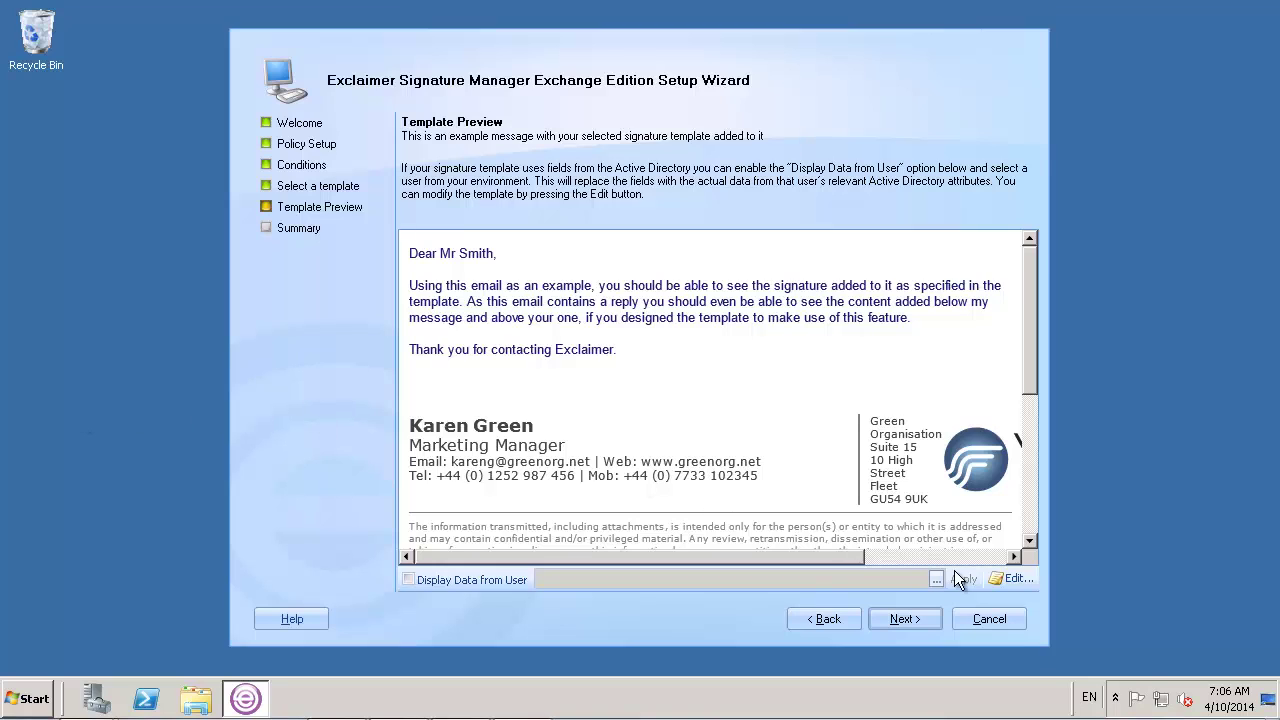
Open Business Card 04 in the Template Editor and inspect the logo's image link, discarding changes
{"action": "left_click", "coordinate": [1010, 579]}
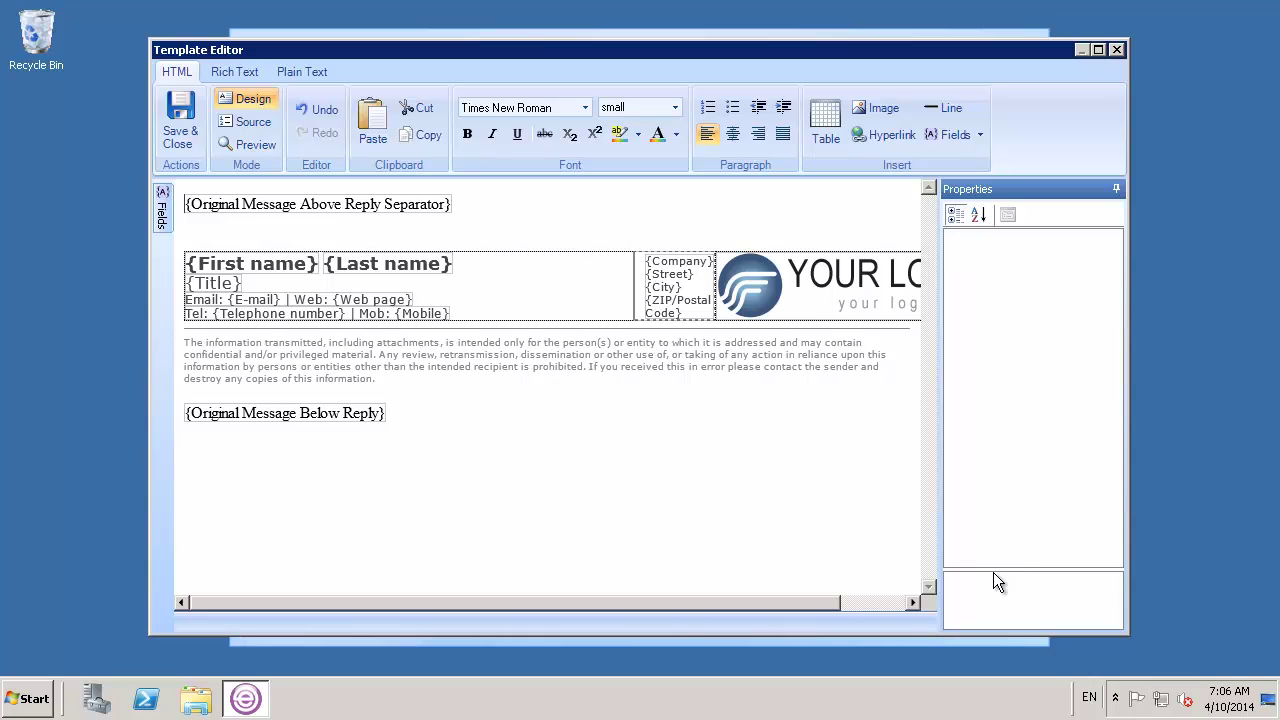
{"action": "left_click", "coordinate": [770, 318]}
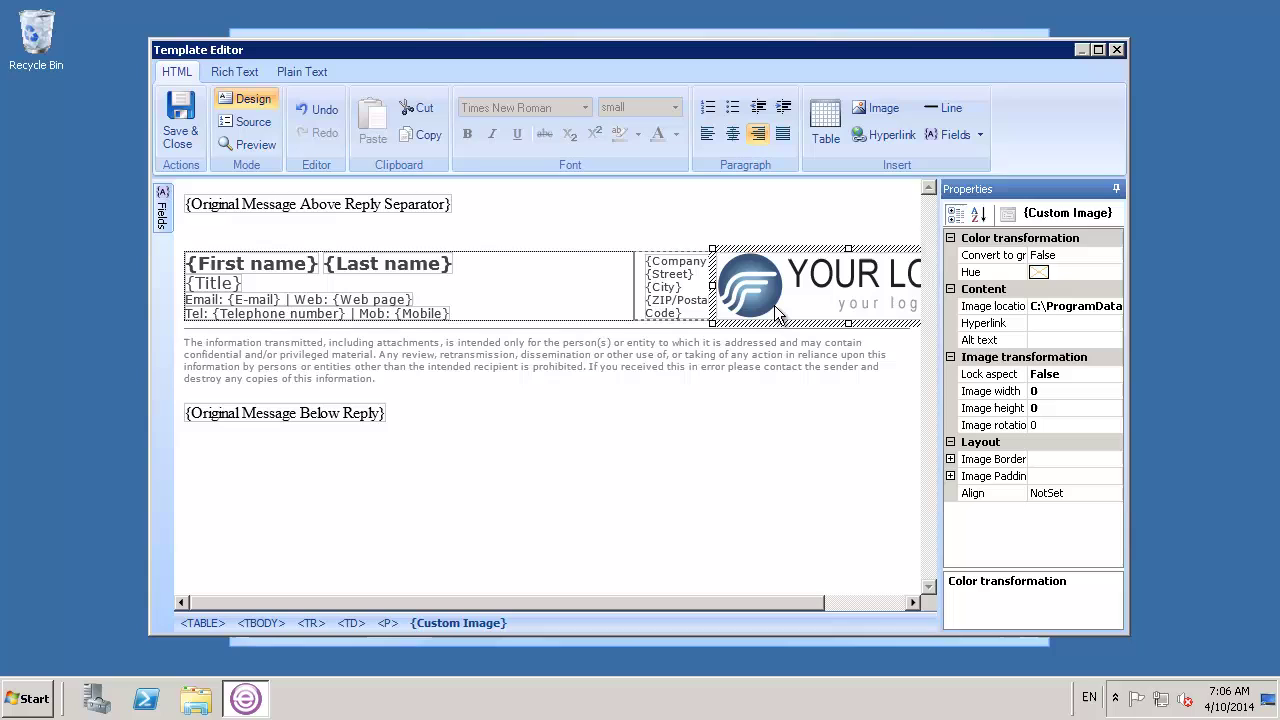
{"action": "double_click", "coordinate": [778, 314]}
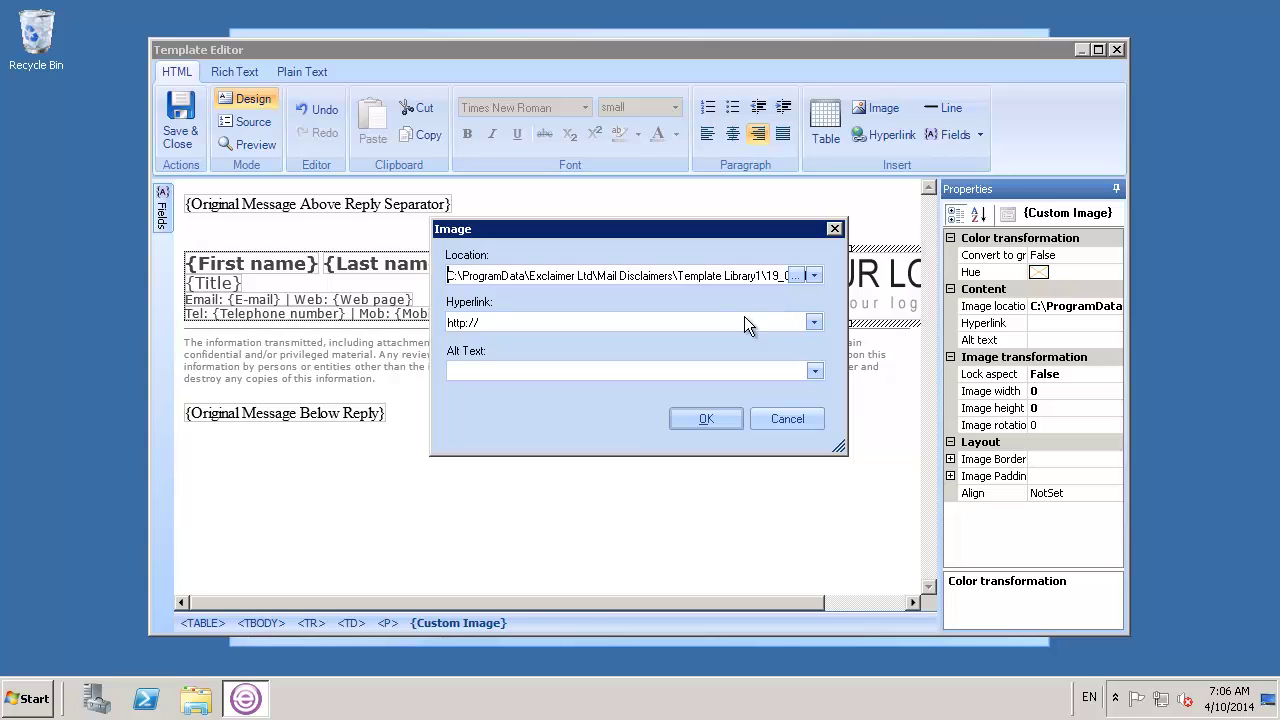
{"action": "type", "text": "www.exclaimer.com/?="}
{"action": "left_click", "coordinate": [814, 322]}
{"action": "mouse_move", "coordinate": [878, 366]}
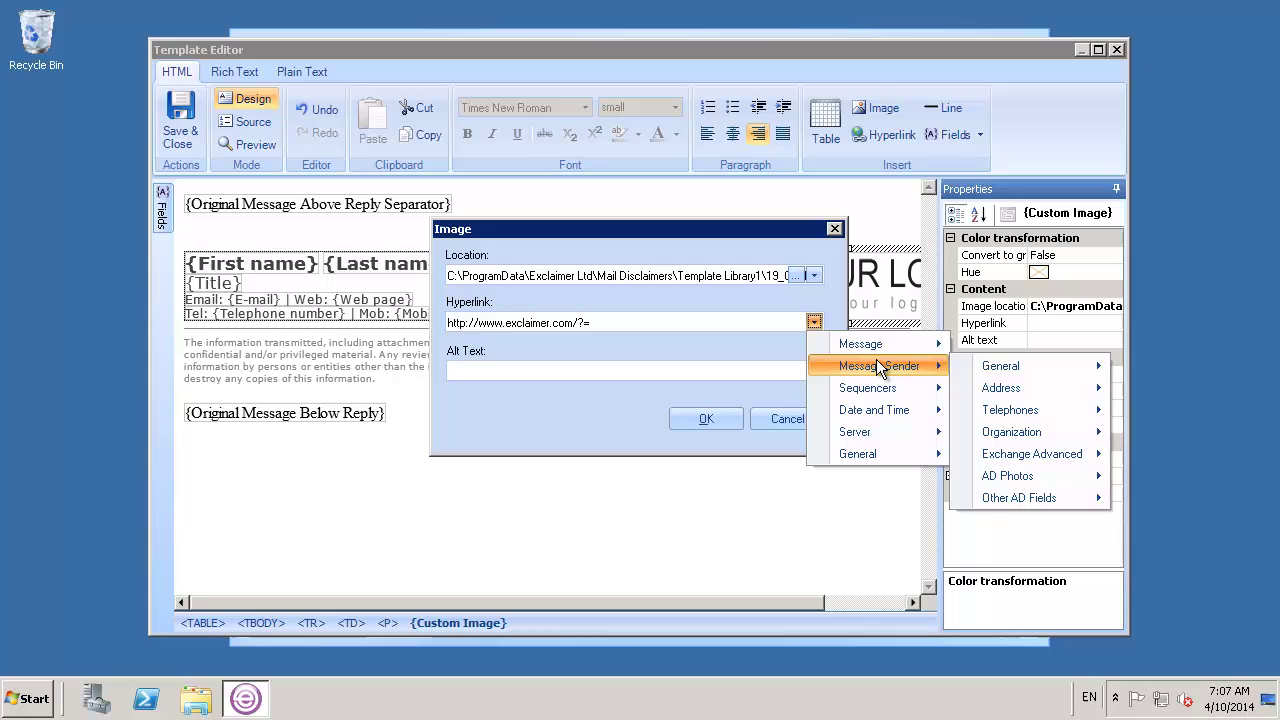
{"action": "mouse_move", "coordinate": [990, 370]}
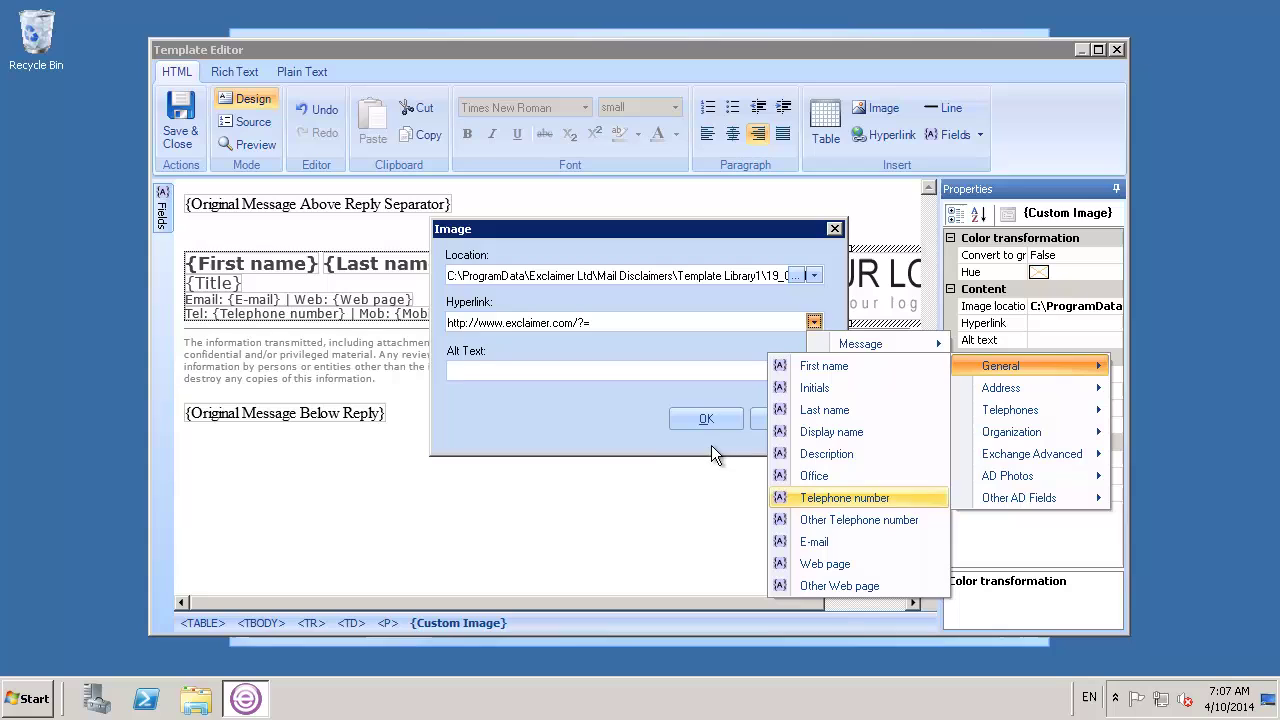
{"action": "left_click", "coordinate": [647, 420]}
{"action": "left_click", "coordinate": [778, 418]}
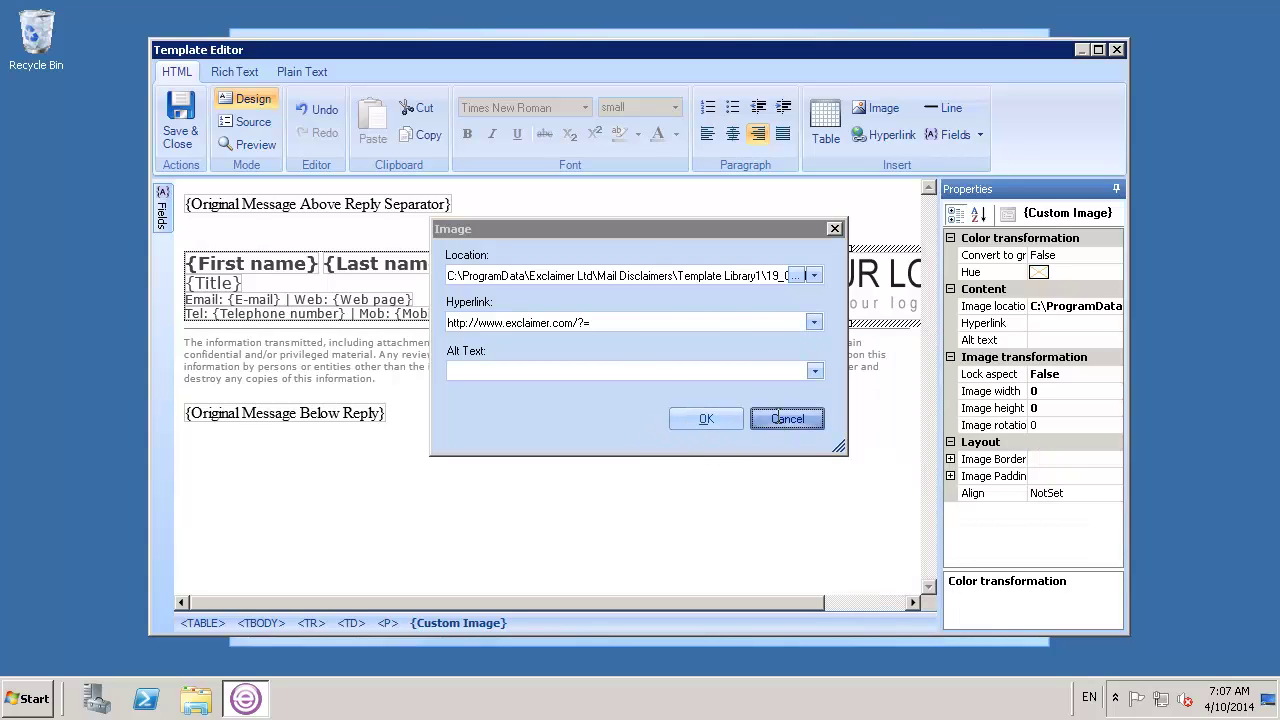
Check the Last and First name fields, then preview the signature in a sample email
{"action": "left_click", "coordinate": [414, 264]}
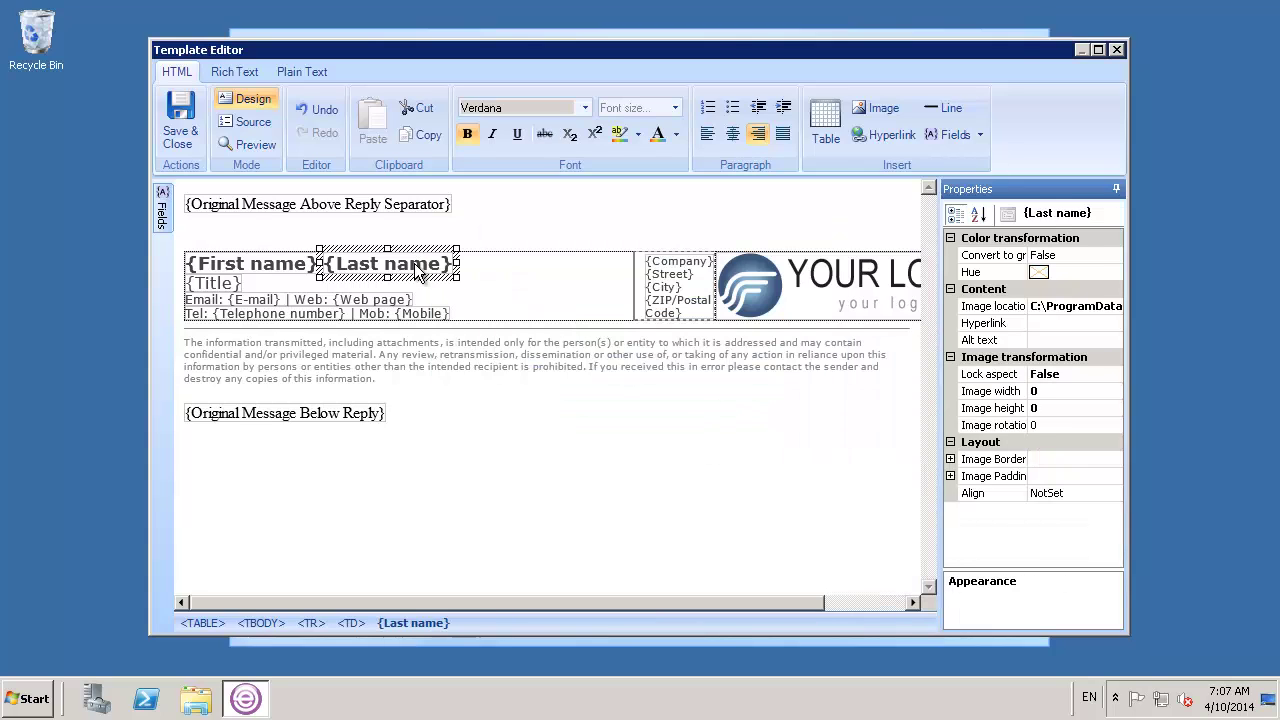
{"action": "left_click", "coordinate": [303, 266]}
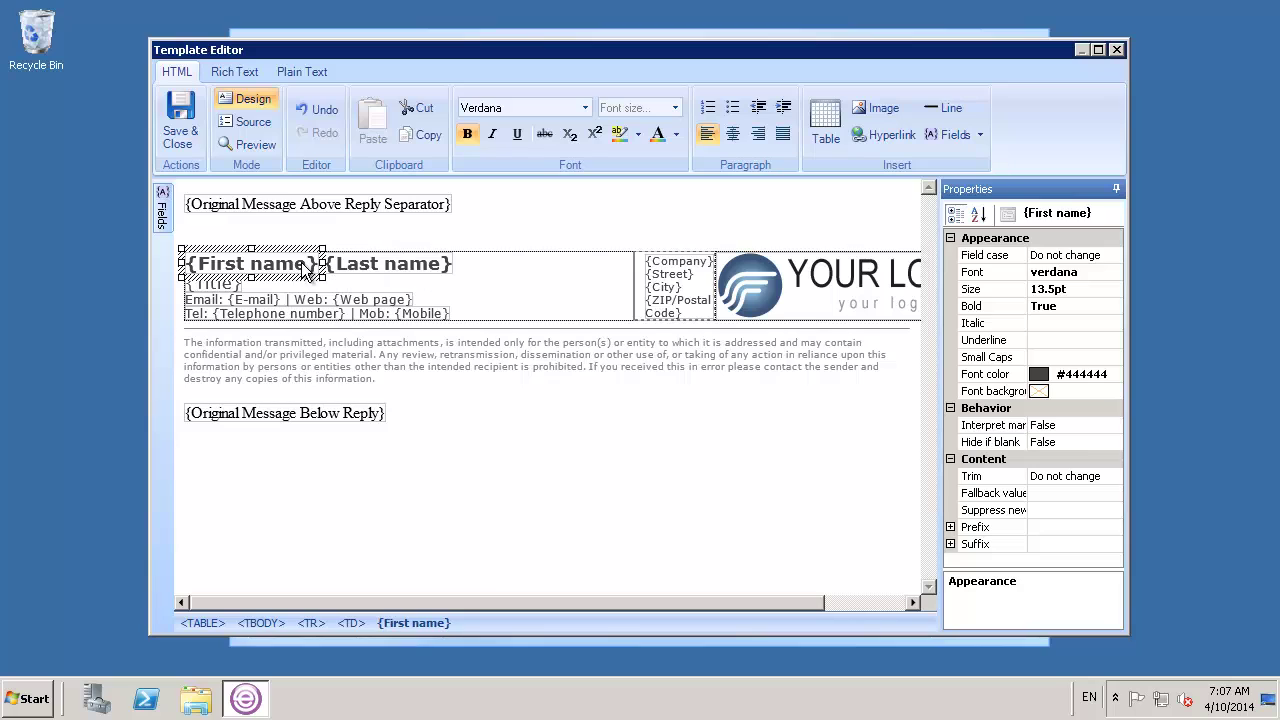
{"action": "left_click", "coordinate": [246, 145]}
{"action": "left_click", "coordinate": [413, 121]}
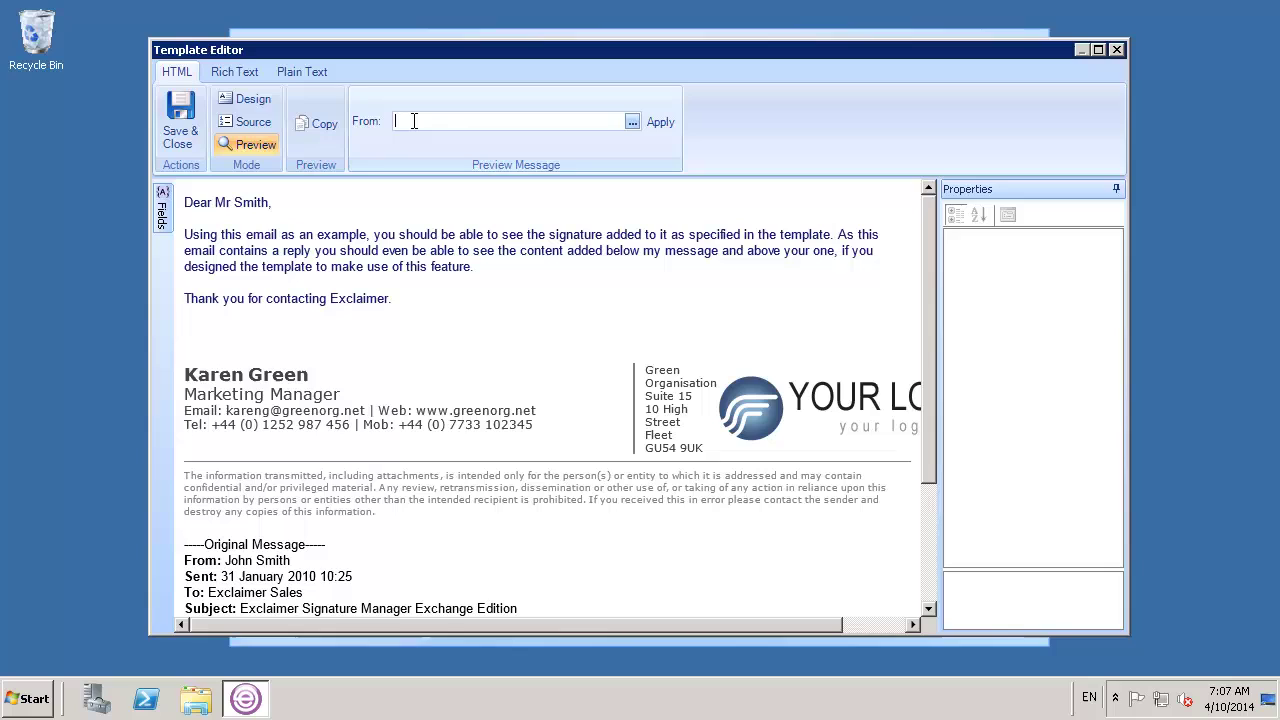
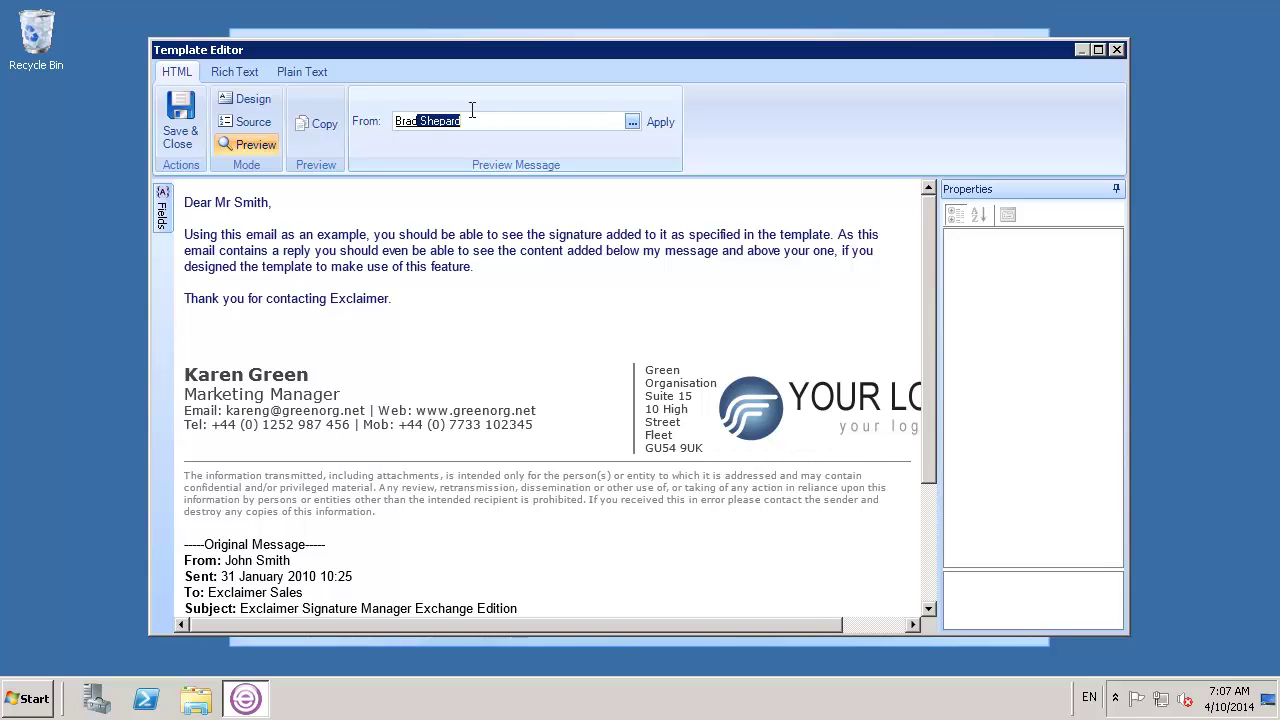
Preview the signature filled with a directory user's details, then return to Design view
{"action": "left_click", "coordinate": [660, 123]}
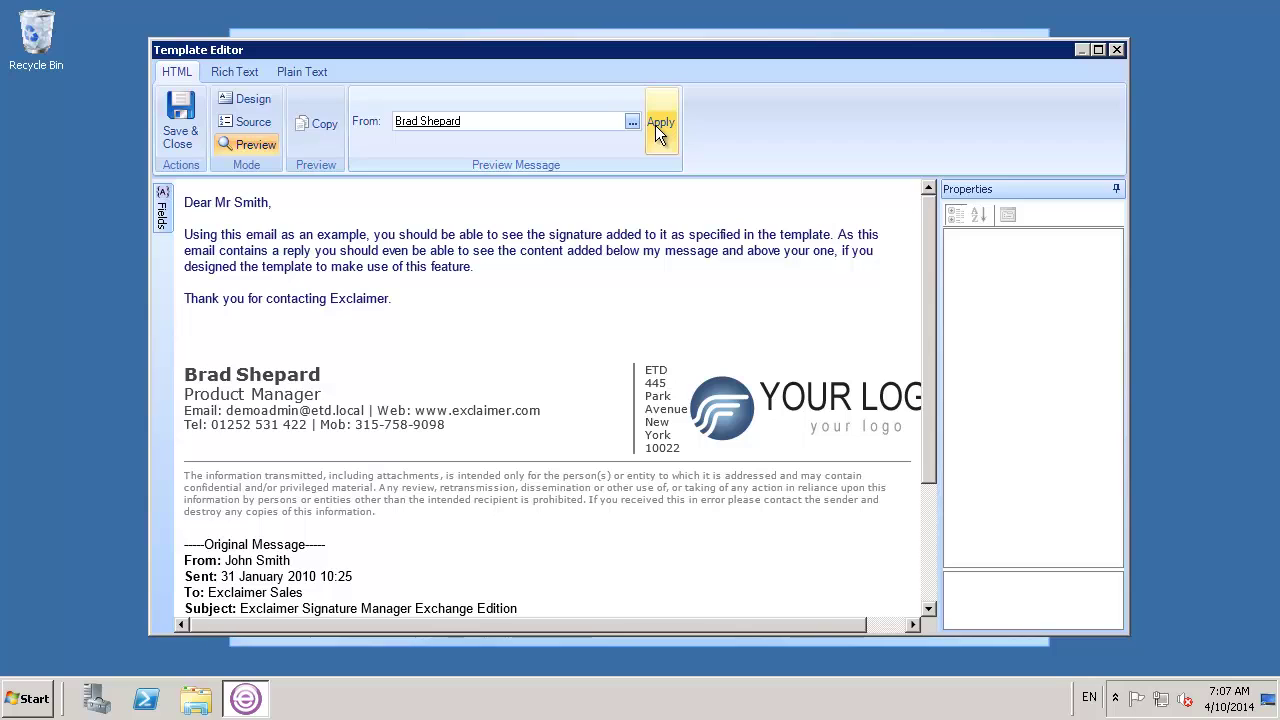
{"action": "left_click", "coordinate": [258, 101]}
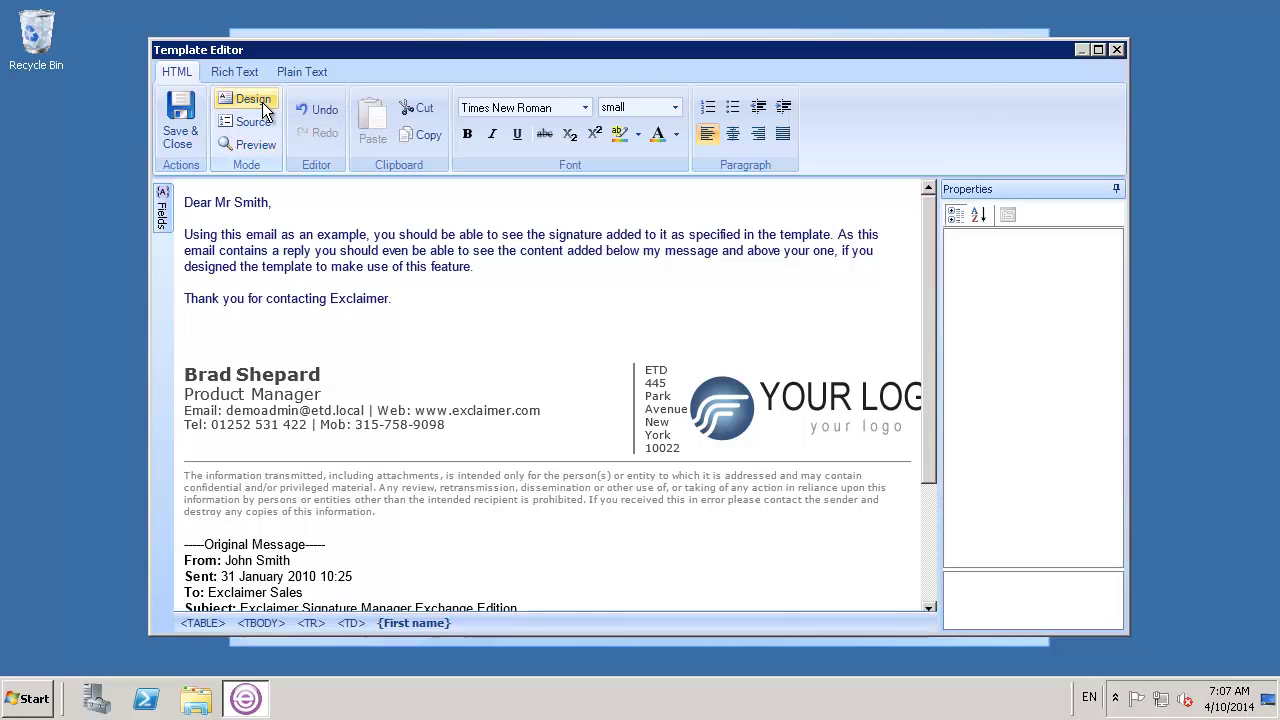
Save and close the template, then complete the wizard from its Summary page
{"action": "left_click", "coordinate": [181, 137]}
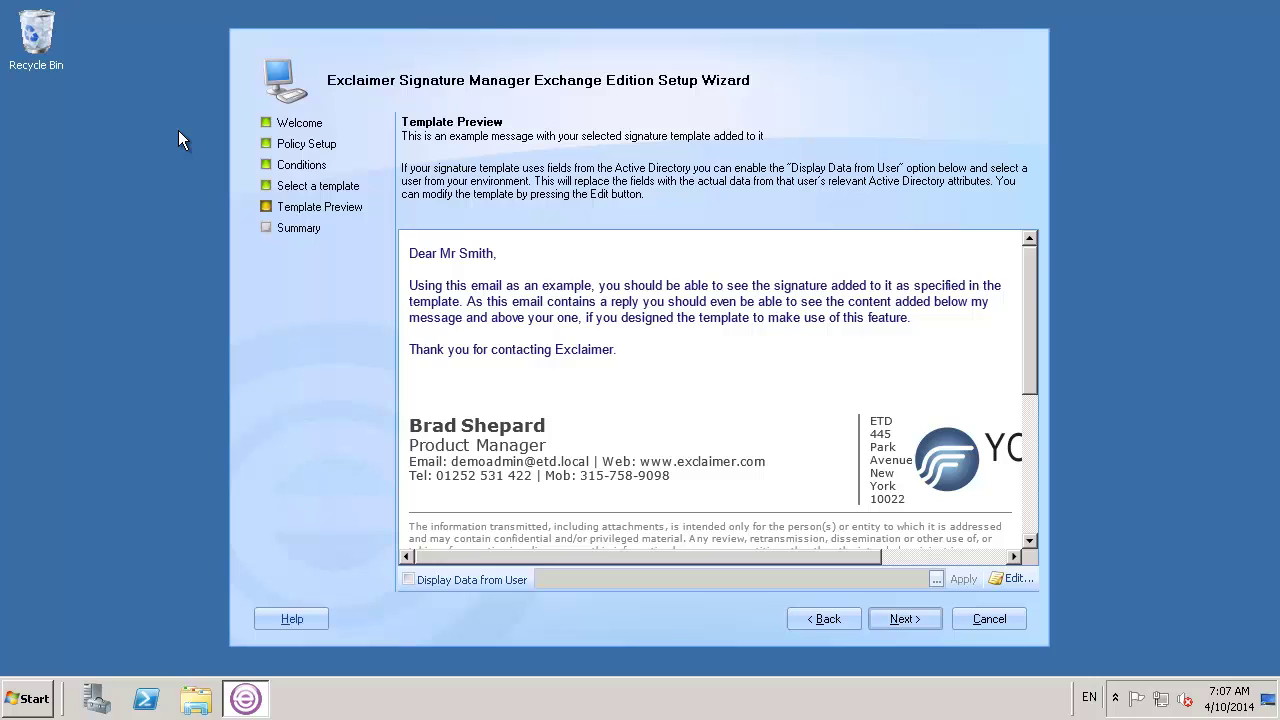
{"action": "left_click", "coordinate": [893, 614]}
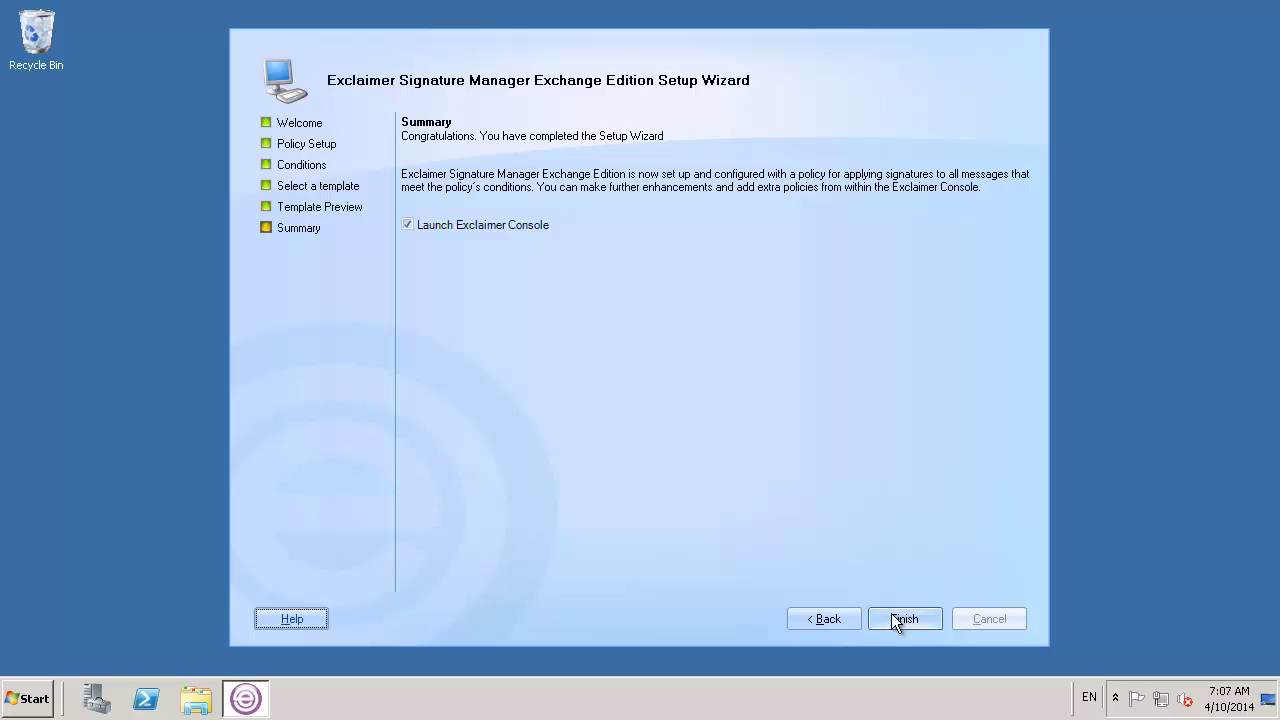
{"action": "left_click", "coordinate": [897, 619]}
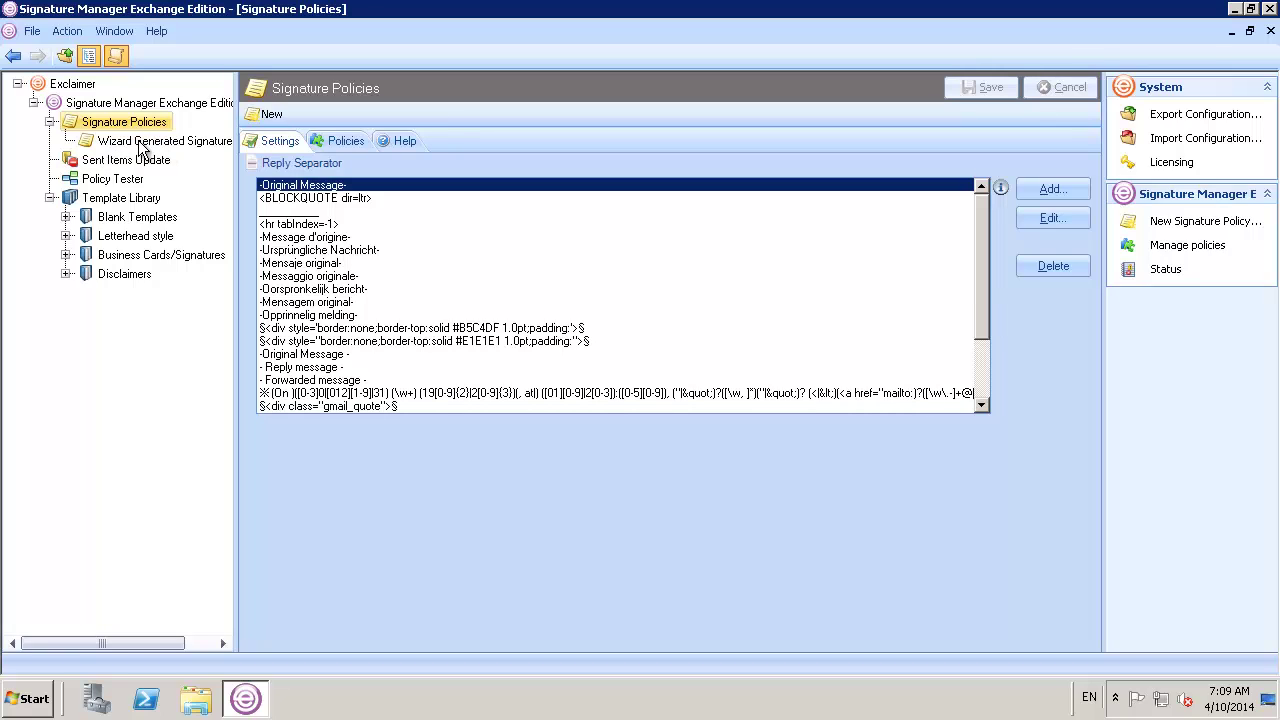
Rename the Wizard Generated Signature policy to 'Official Signature Policy' and save, confirming the replacement
{"action": "left_click", "coordinate": [325, 142]}
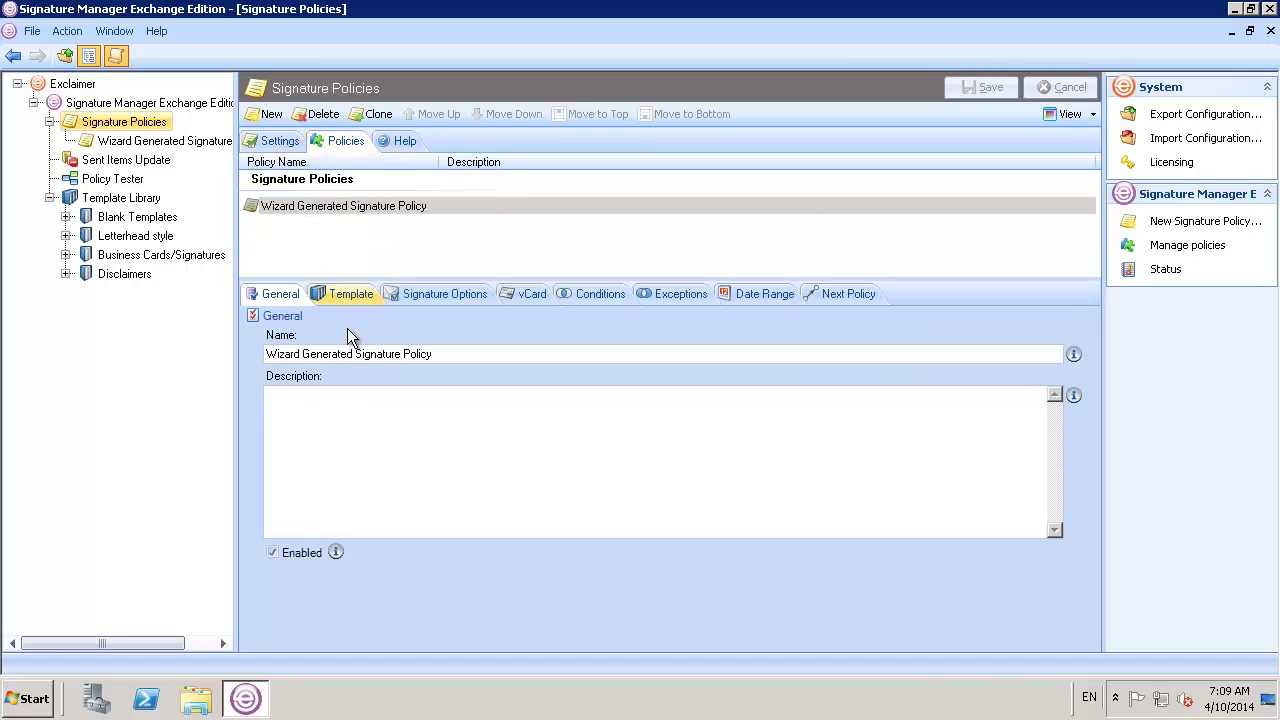
{"action": "left_click_drag", "start_coordinate": [353, 353], "coordinate": [244, 353]}
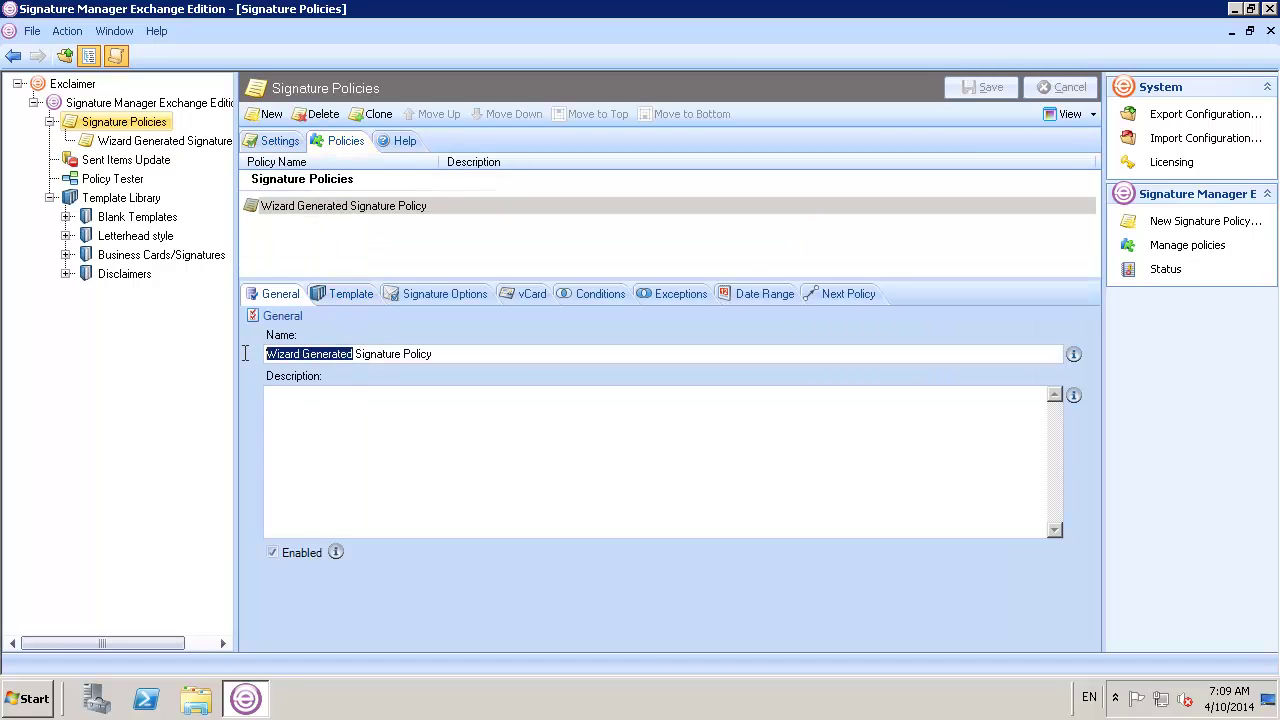
{"action": "type", "text": "Offi"}
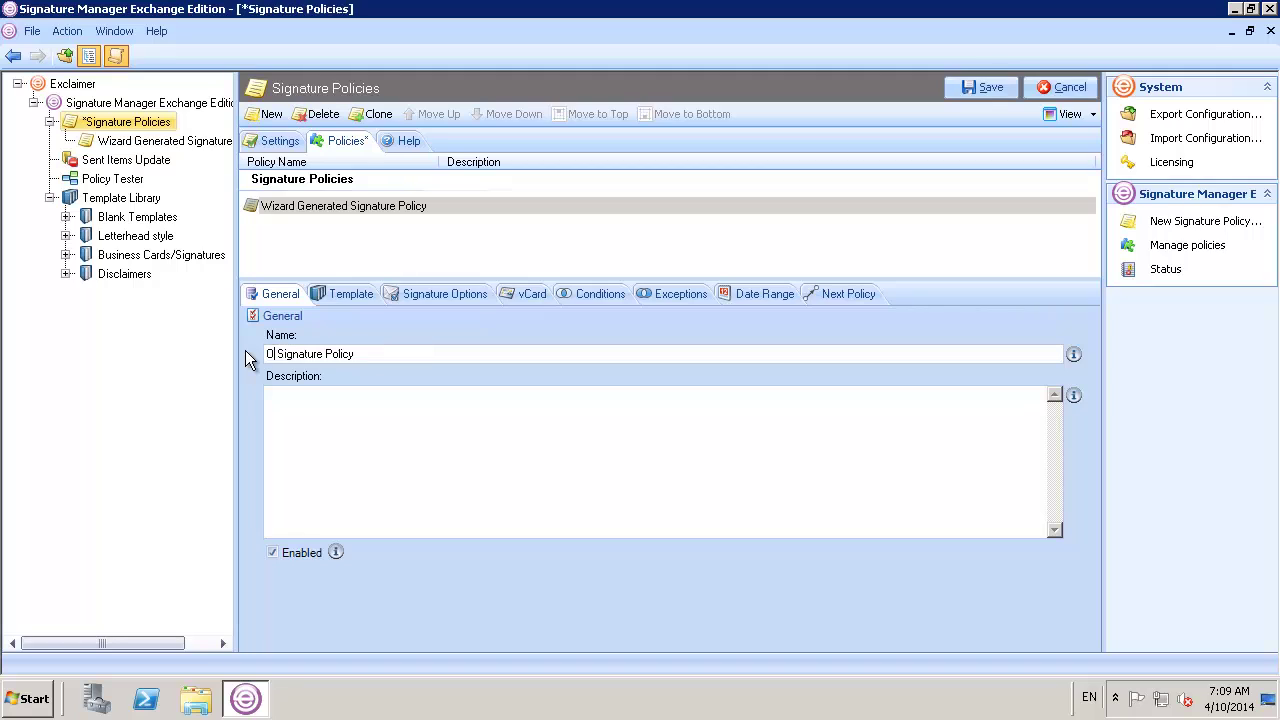
{"action": "type", "text": "cial"}
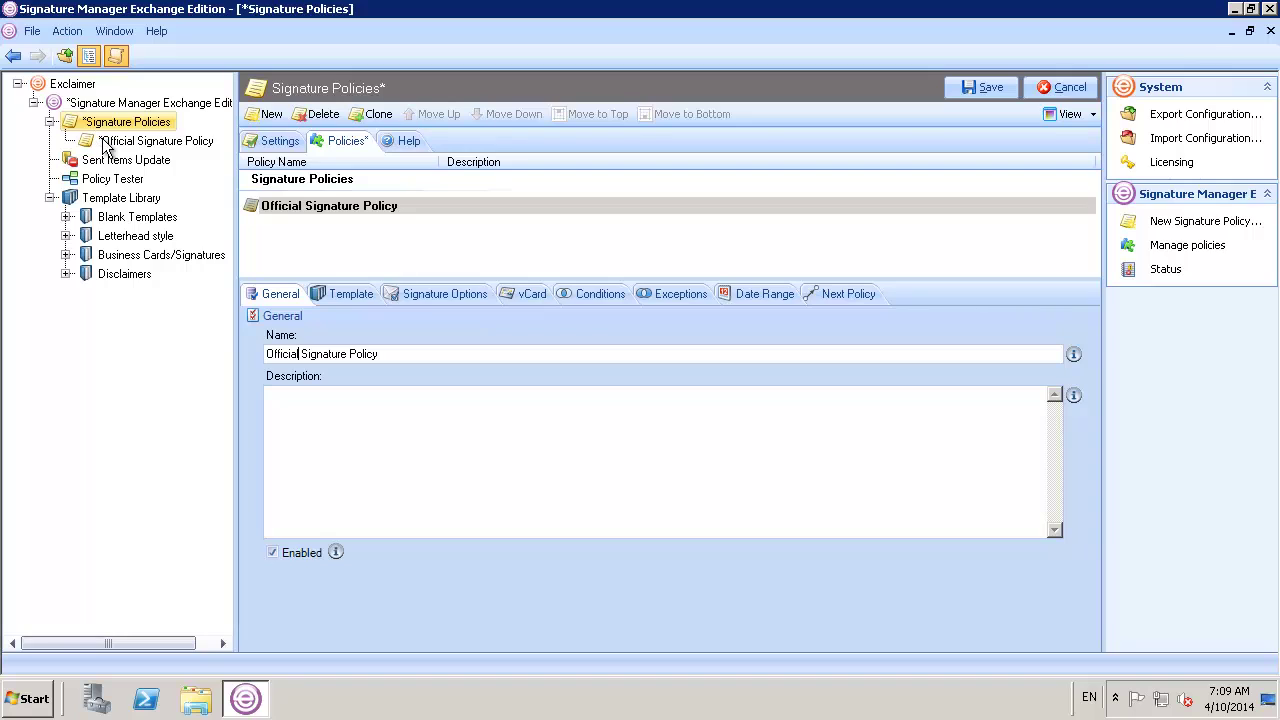
{"action": "left_click", "coordinate": [955, 88]}
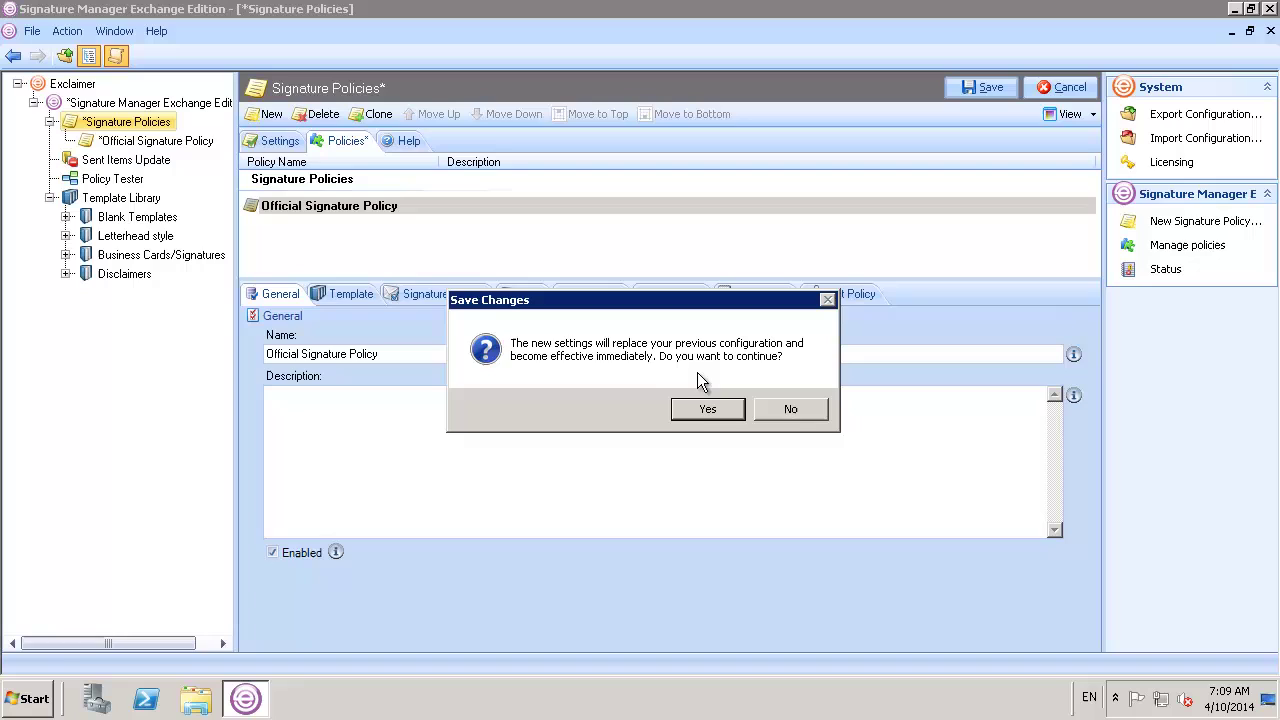
{"action": "left_click", "coordinate": [702, 408]}
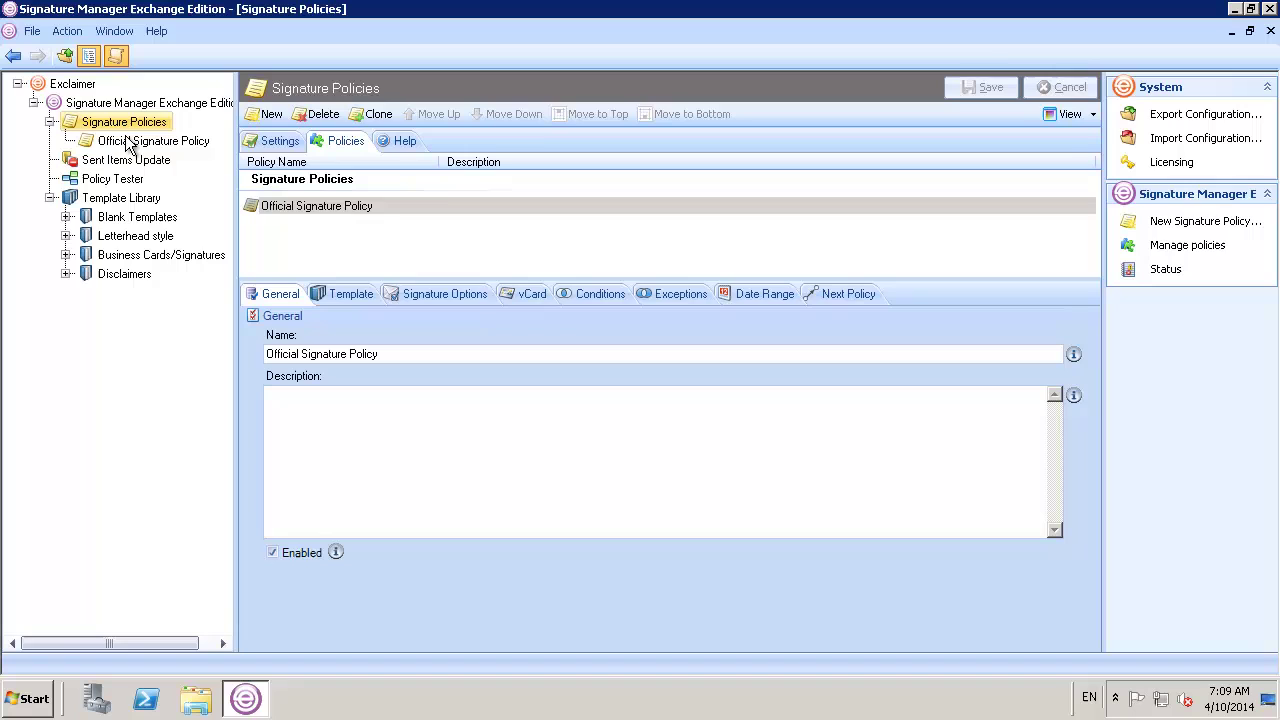
Add a sender condition to the Official Signature Policy for members of the Sales Active Directory group
{"action": "left_click", "coordinate": [130, 143]}
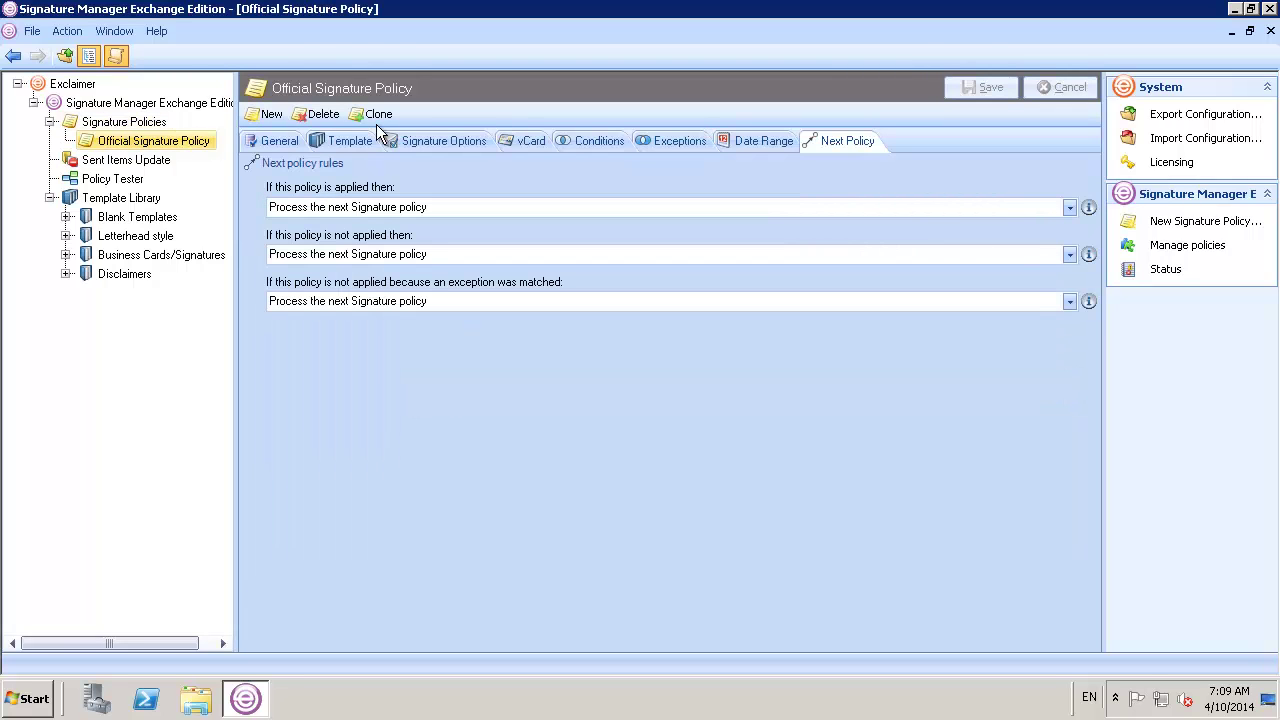
{"action": "left_click", "coordinate": [572, 138]}
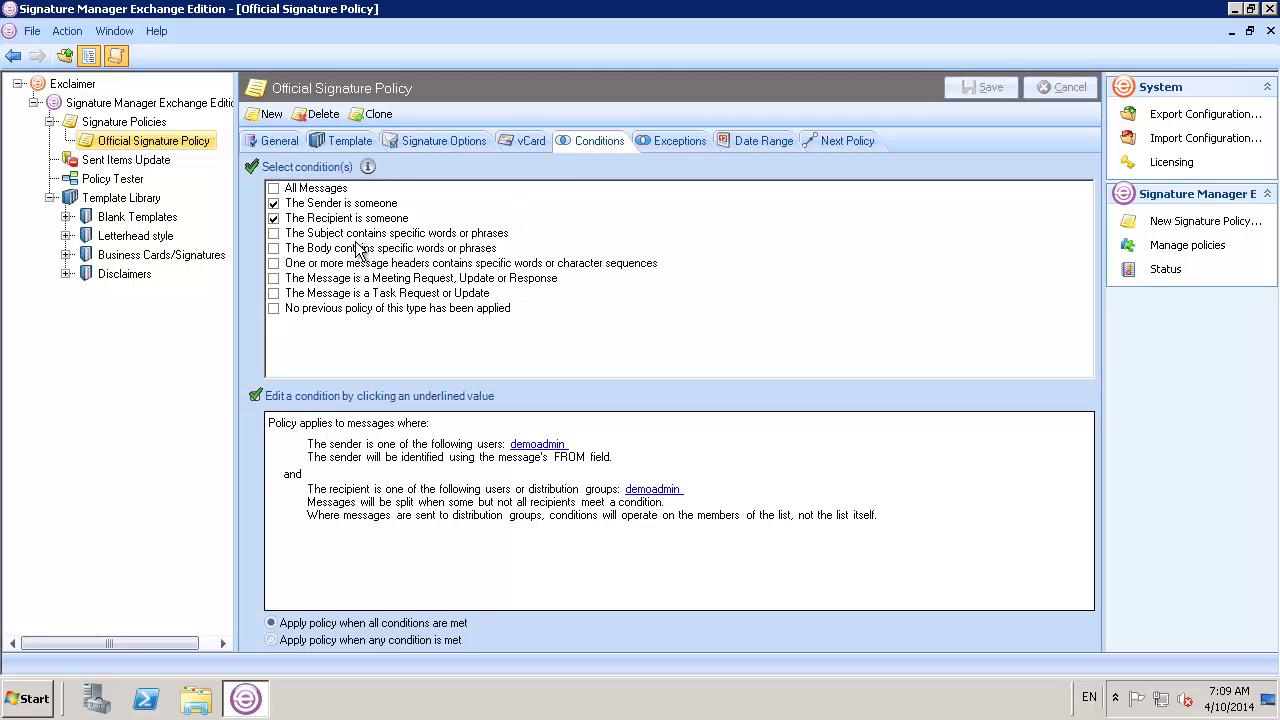
{"action": "left_click", "coordinate": [528, 446]}
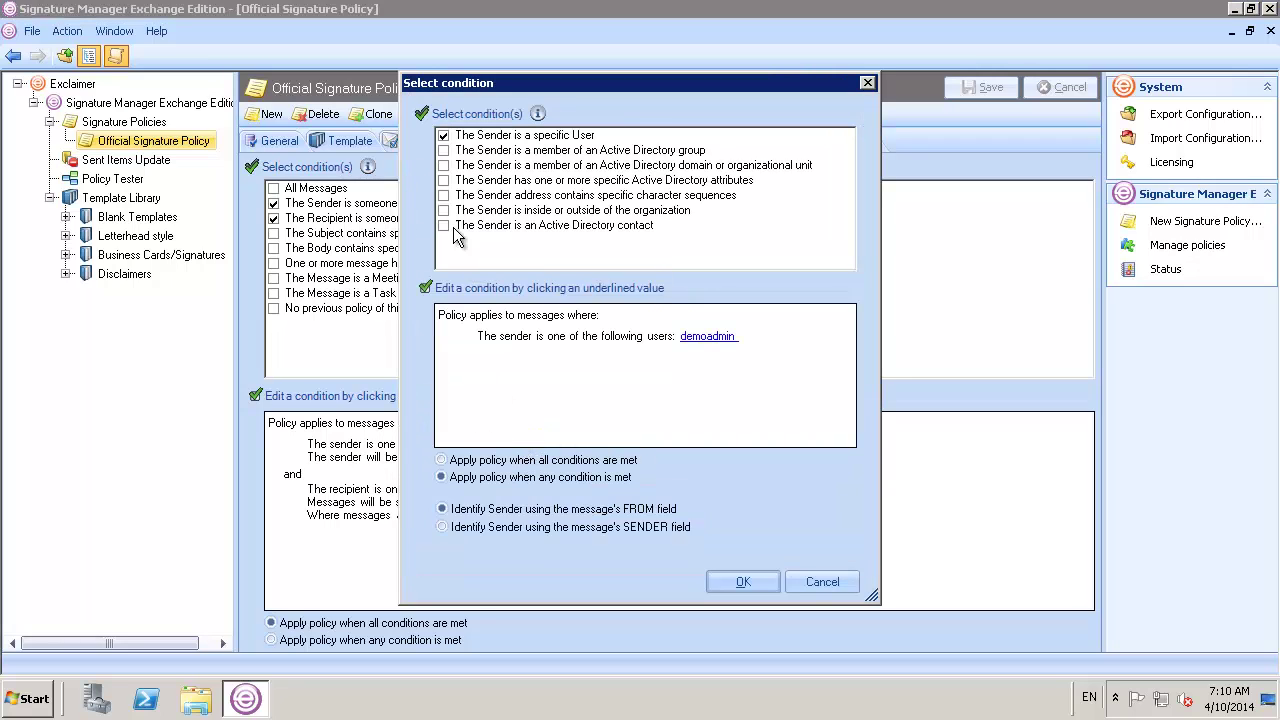
{"action": "left_click", "coordinate": [445, 153]}
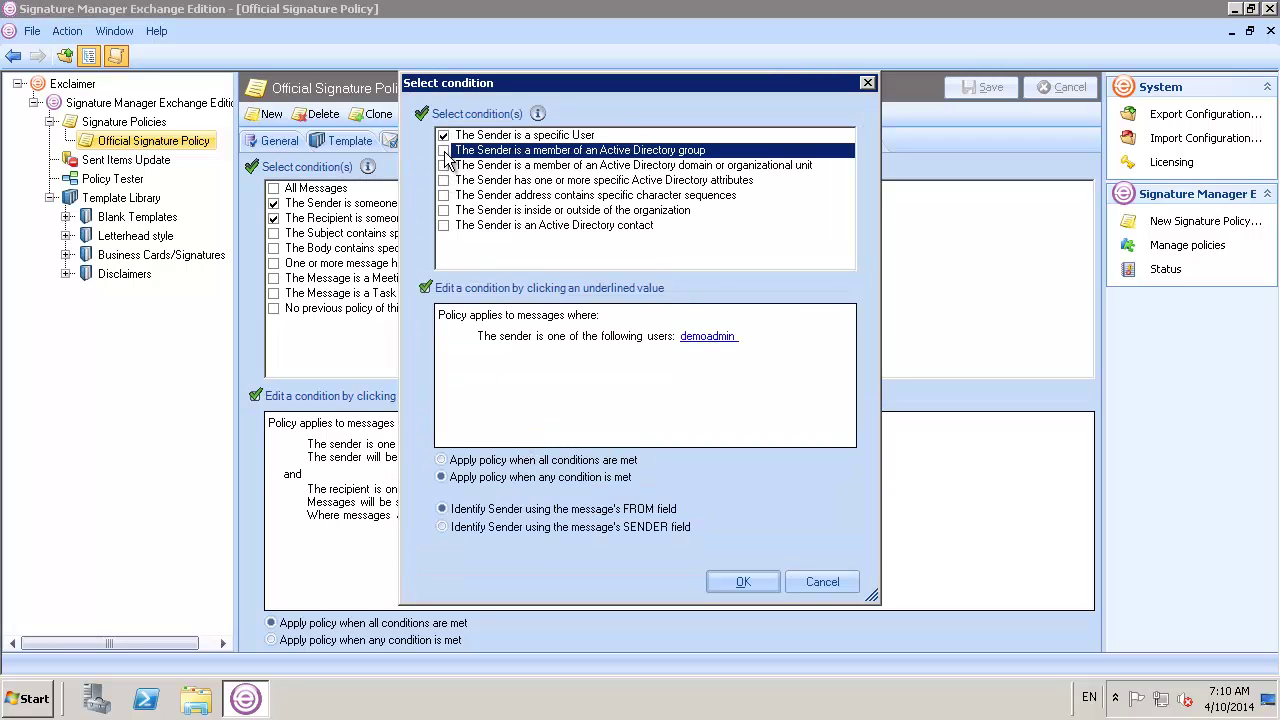
{"action": "left_click", "coordinate": [443, 151]}
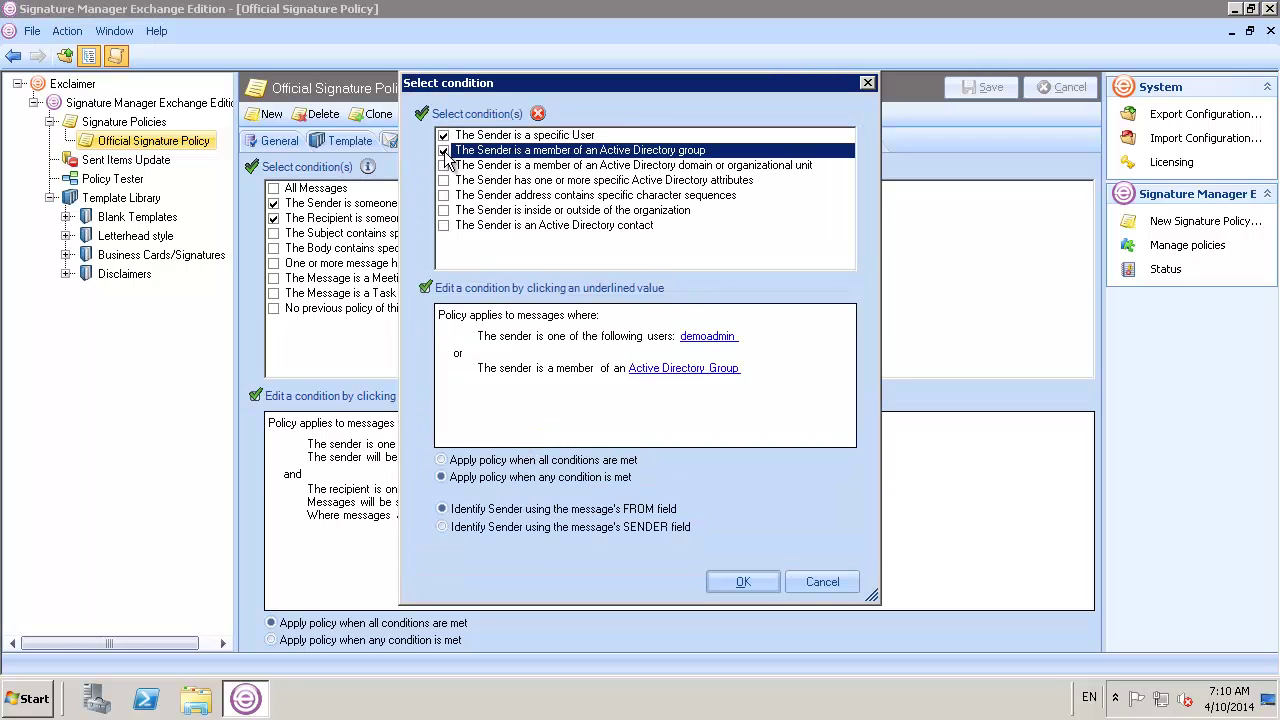
{"action": "left_click", "coordinate": [668, 370]}
{"action": "left_click", "coordinate": [521, 112]}
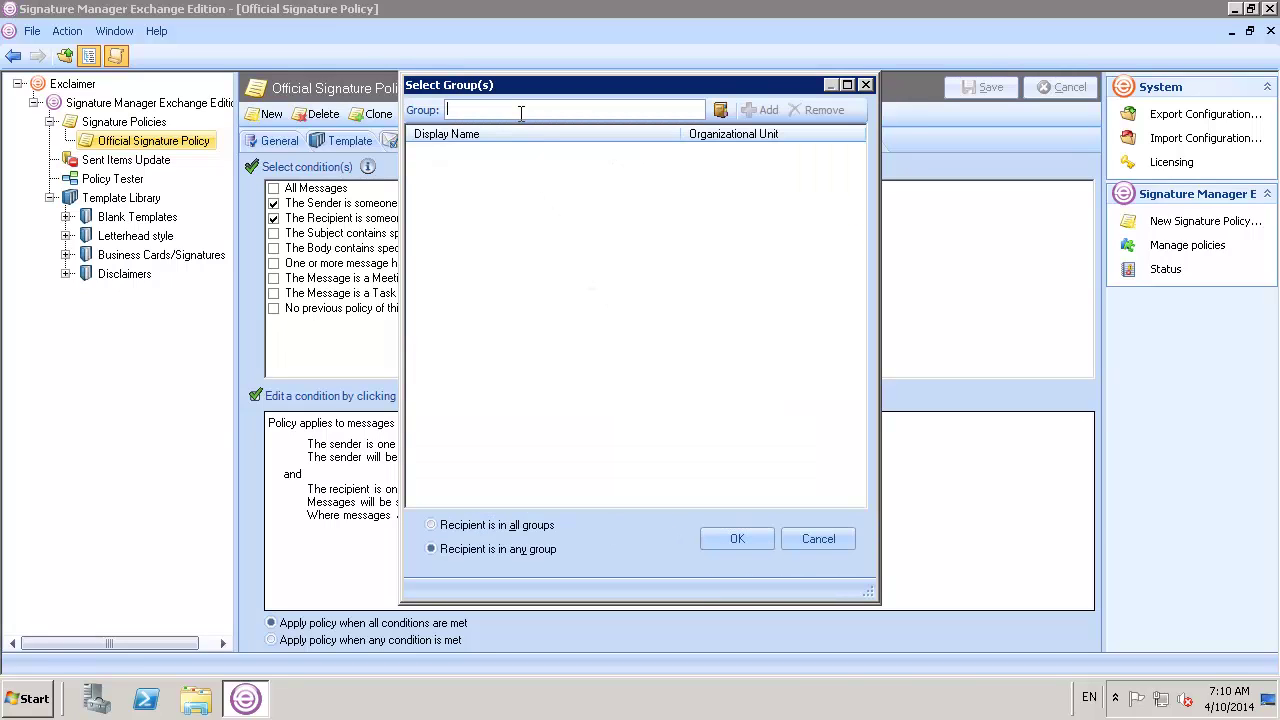
{"action": "type", "text": "Sales"}
{"action": "left_click", "coordinate": [760, 110]}
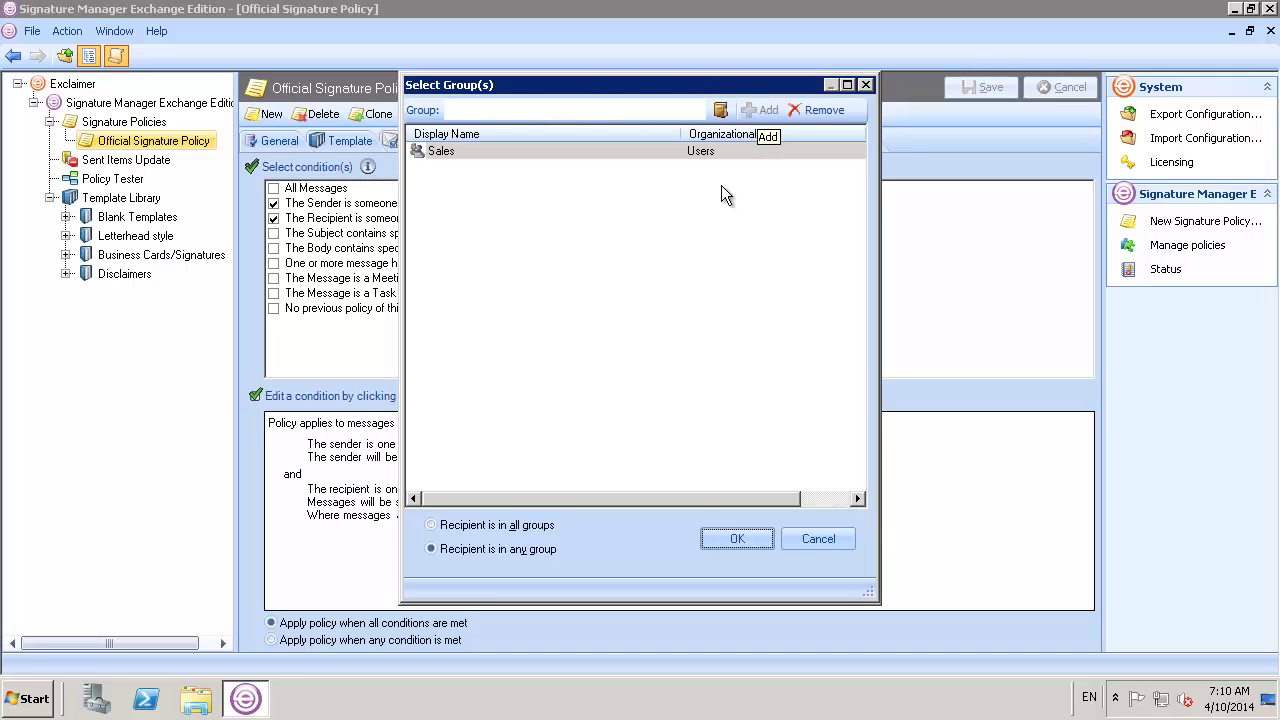
{"action": "left_click", "coordinate": [737, 541]}
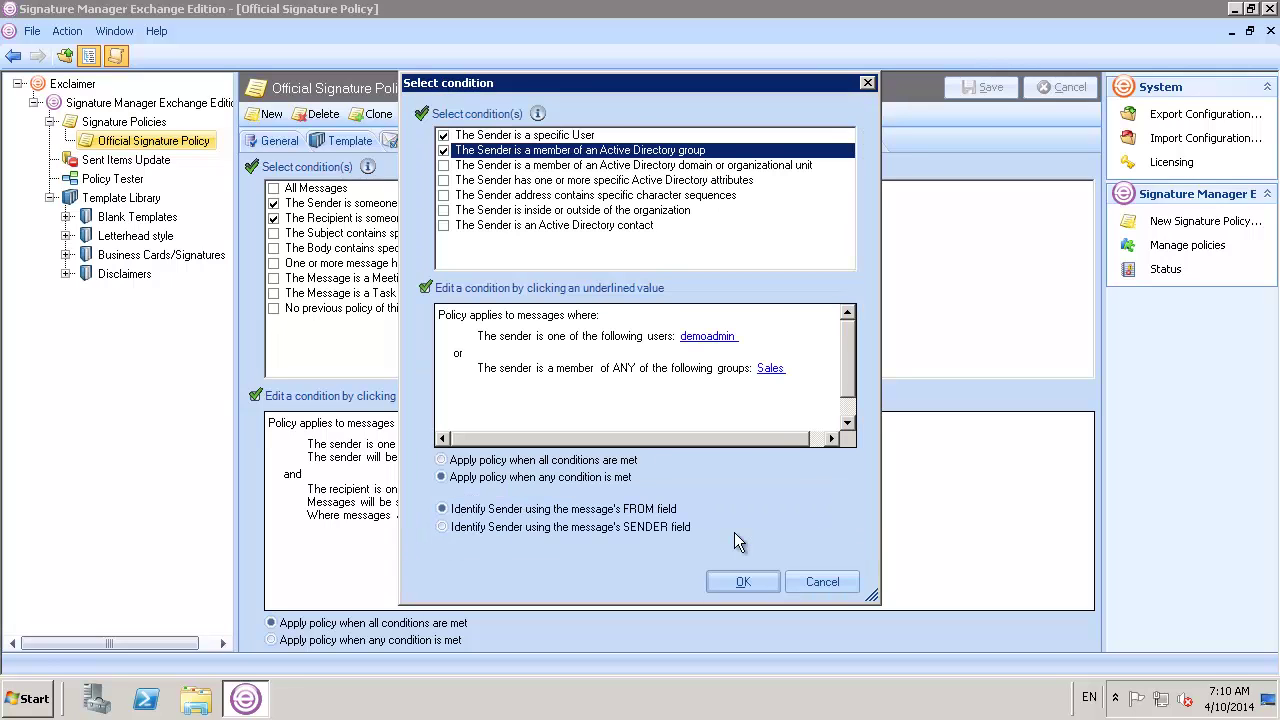
{"action": "left_click", "coordinate": [740, 582]}
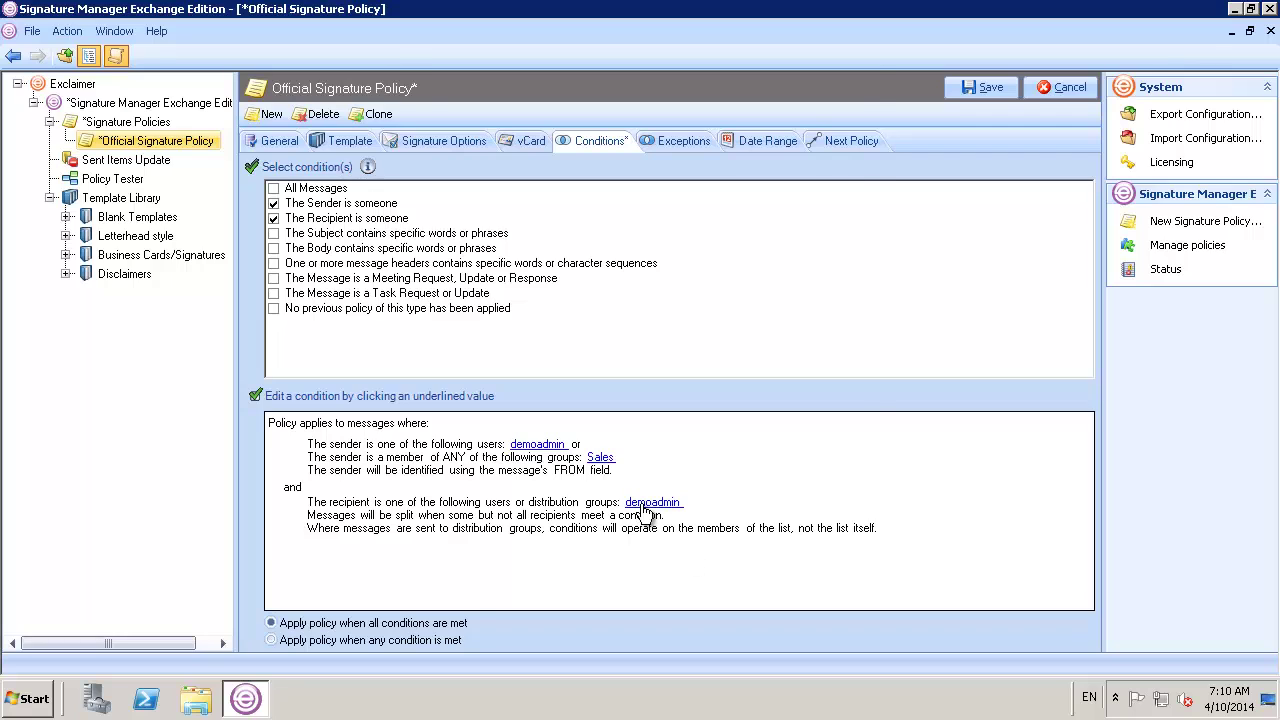
Add 'Outside the organization' as a recipient condition alongside the demoadmin recipient
{"action": "left_click", "coordinate": [648, 504]}
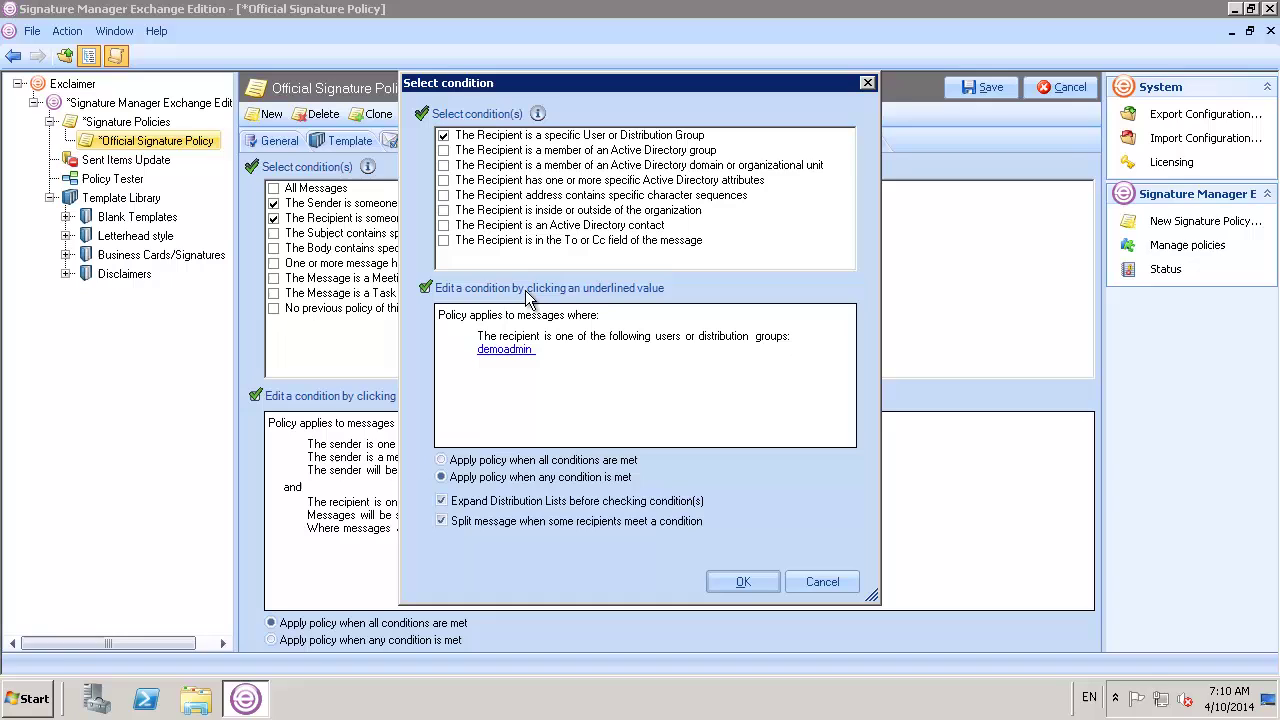
{"action": "left_click", "coordinate": [443, 210]}
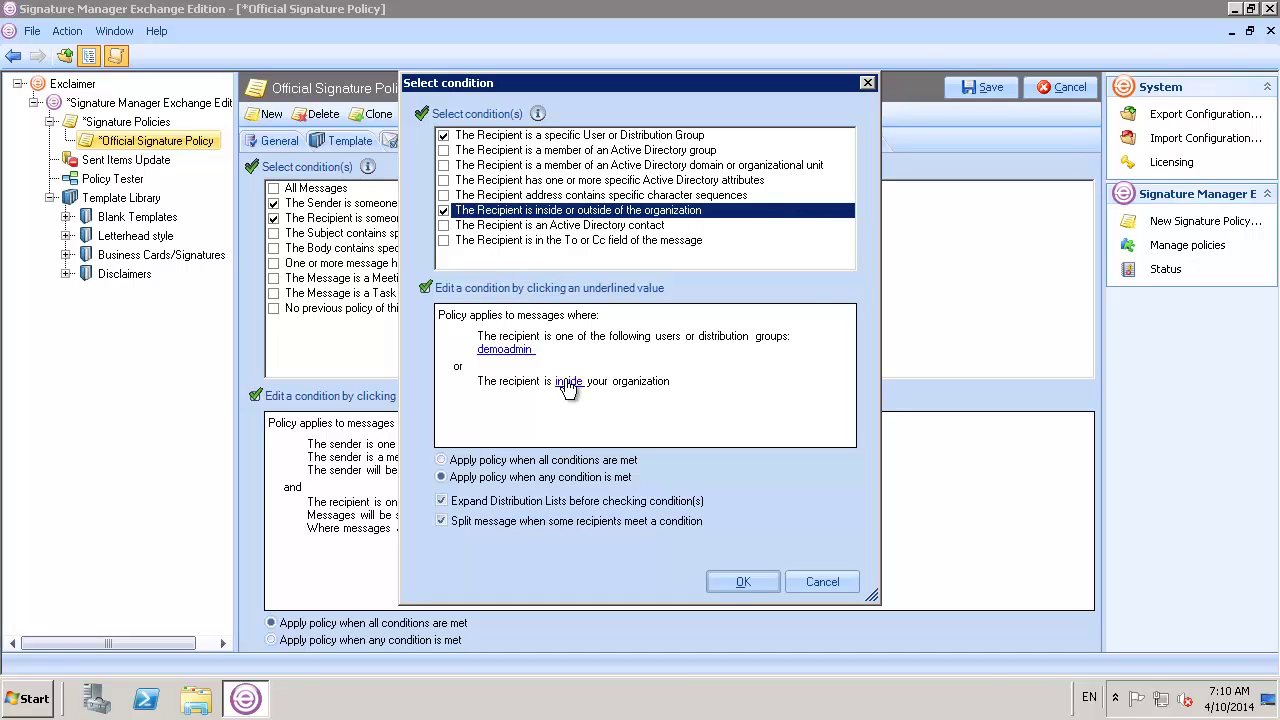
{"action": "left_click", "coordinate": [569, 381]}
{"action": "left_click", "coordinate": [567, 333]}
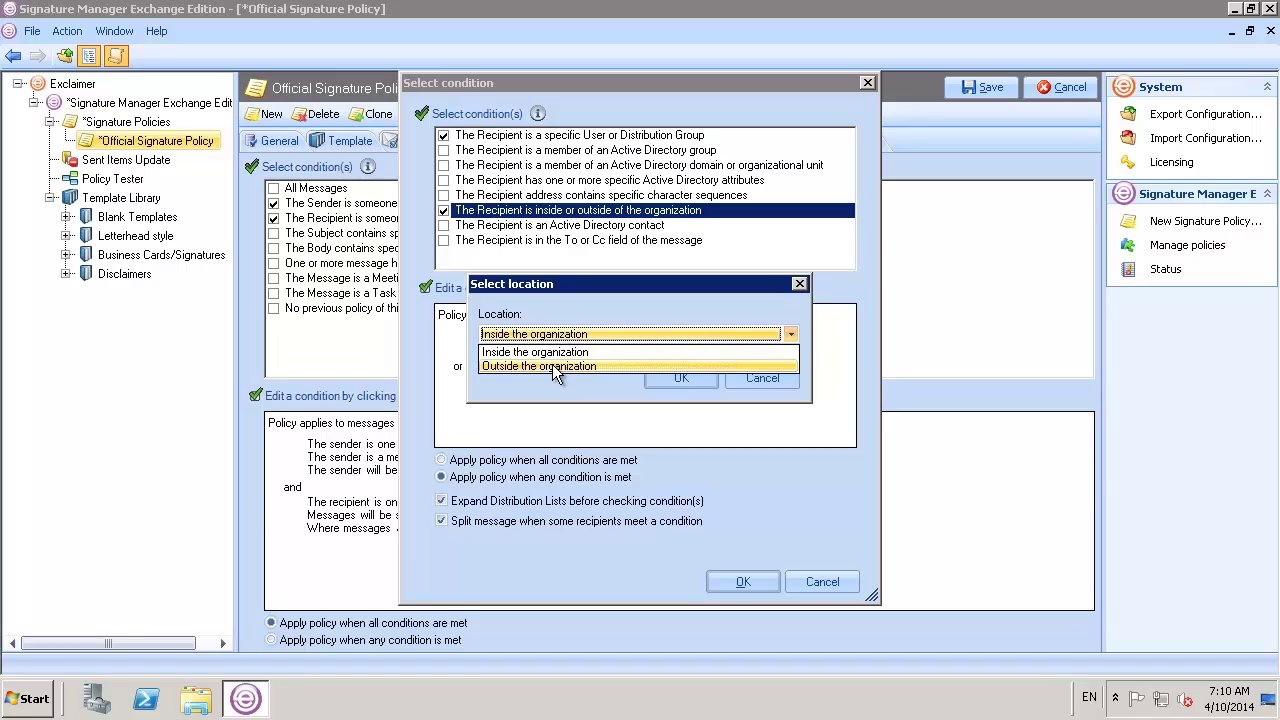
{"action": "left_click", "coordinate": [552, 366]}
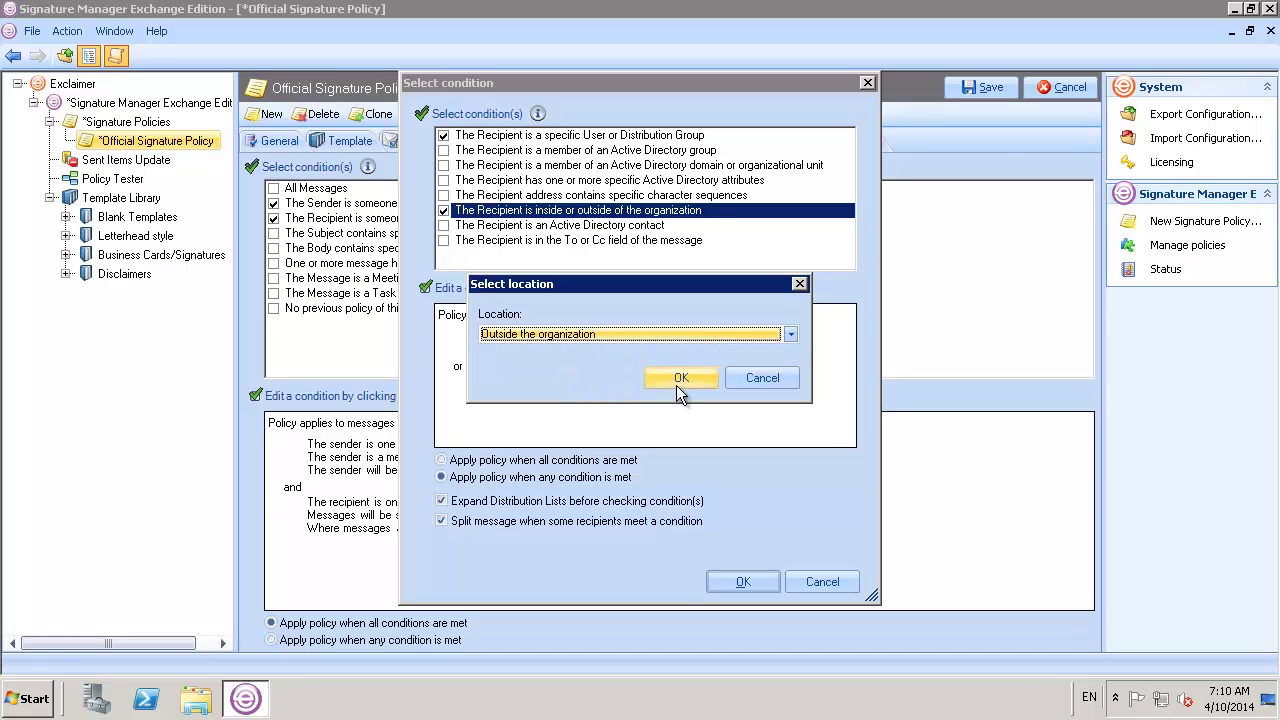
{"action": "left_click", "coordinate": [677, 384]}
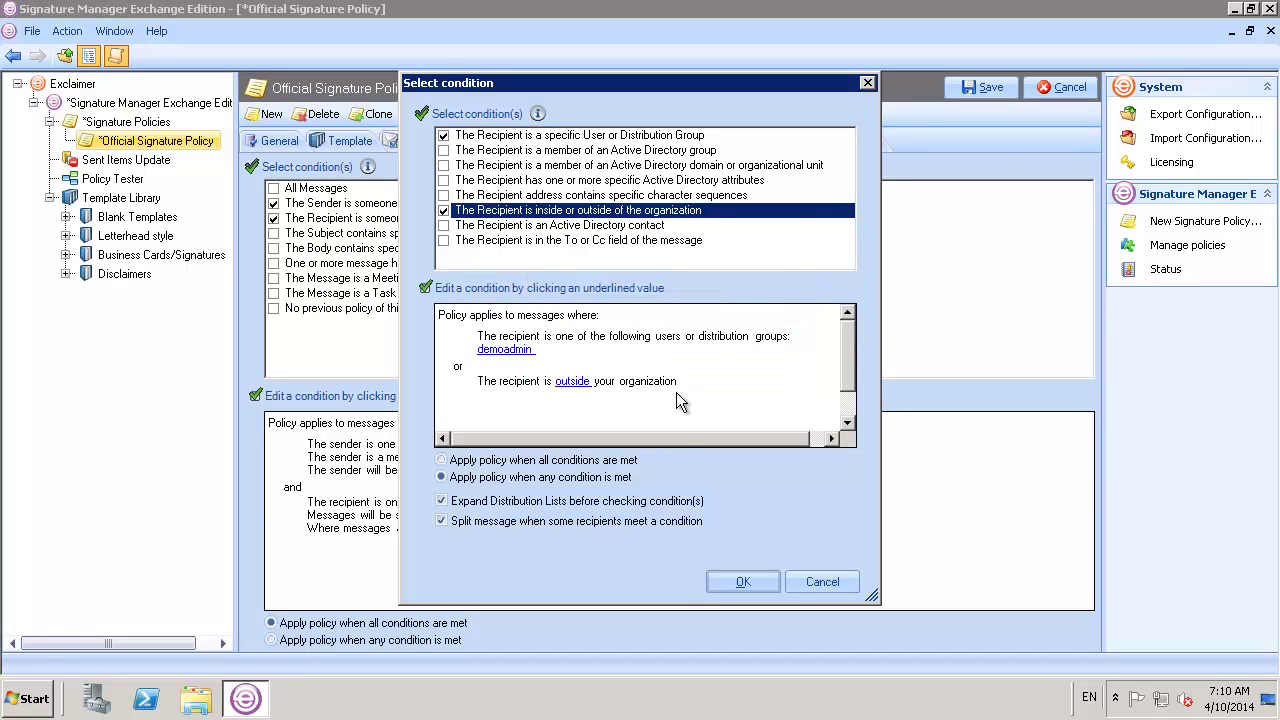
{"action": "left_click", "coordinate": [726, 580]}
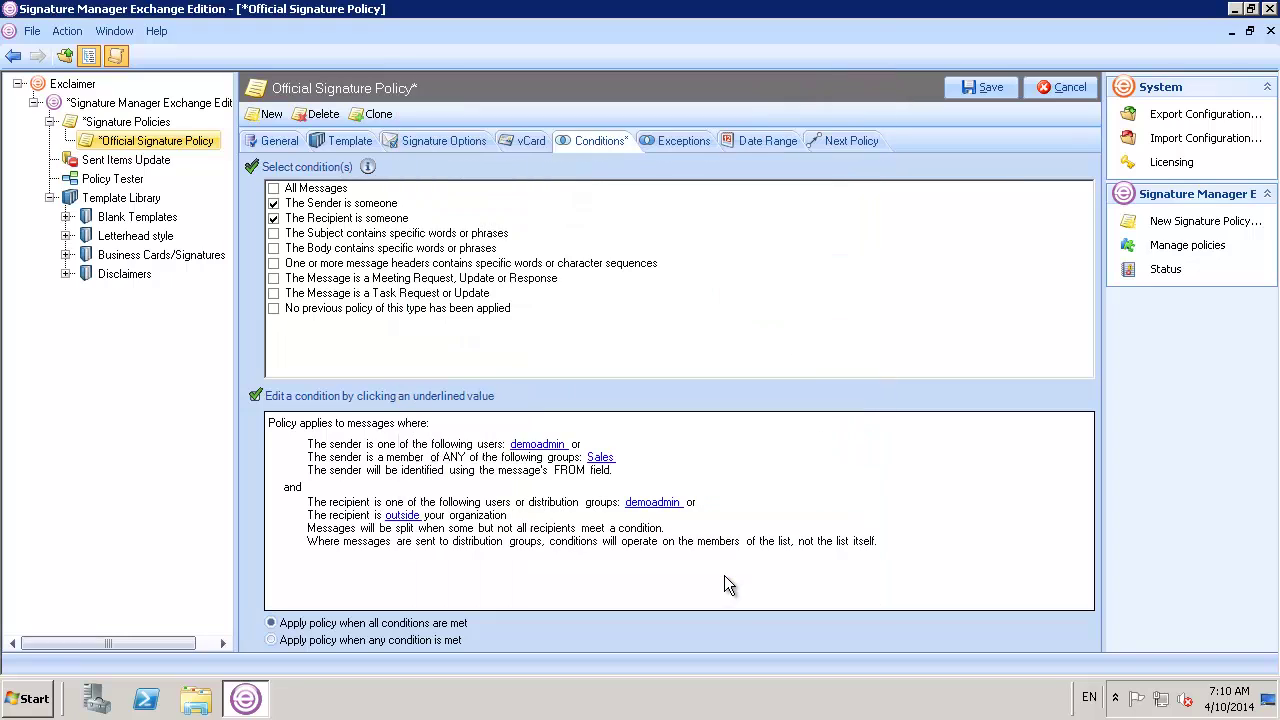
In Policy Tester, address the test message to an external e-mail address, with subject 'Signature Test' and body 'Testing signature.'
{"action": "left_click", "coordinate": [128, 179]}
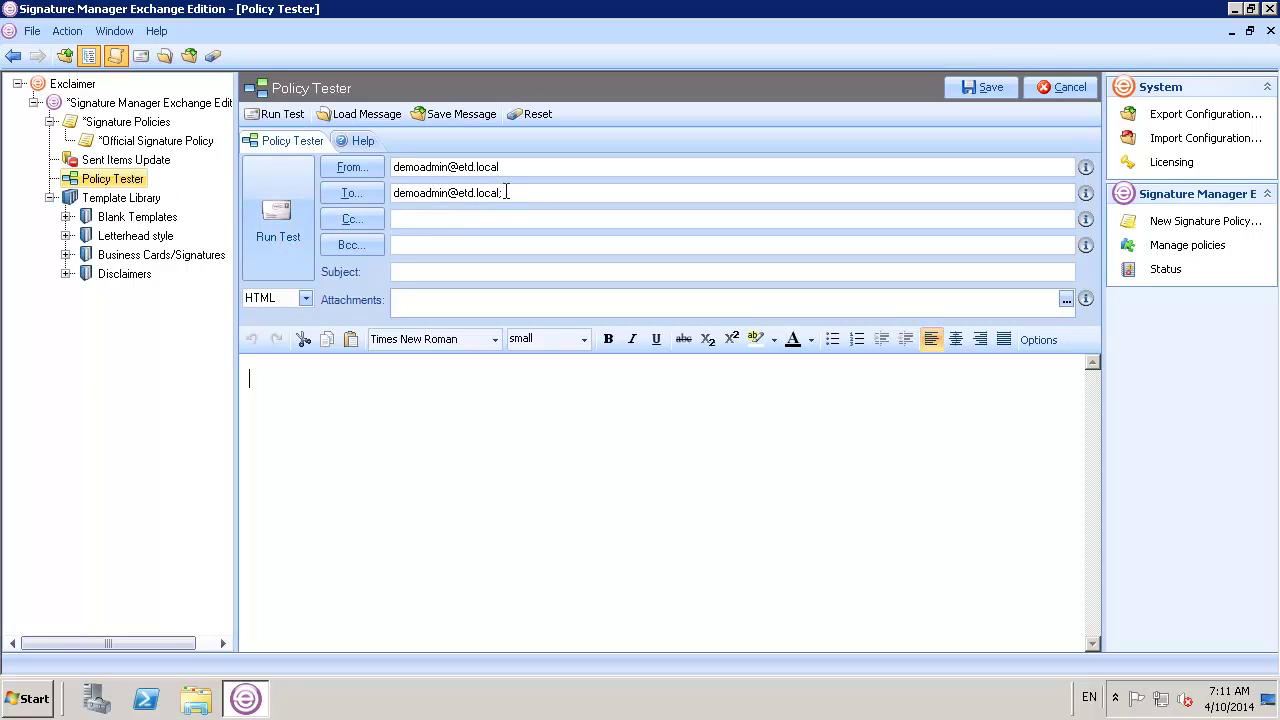
{"action": "left_click_drag", "start_coordinate": [502, 193], "coordinate": [391, 191]}
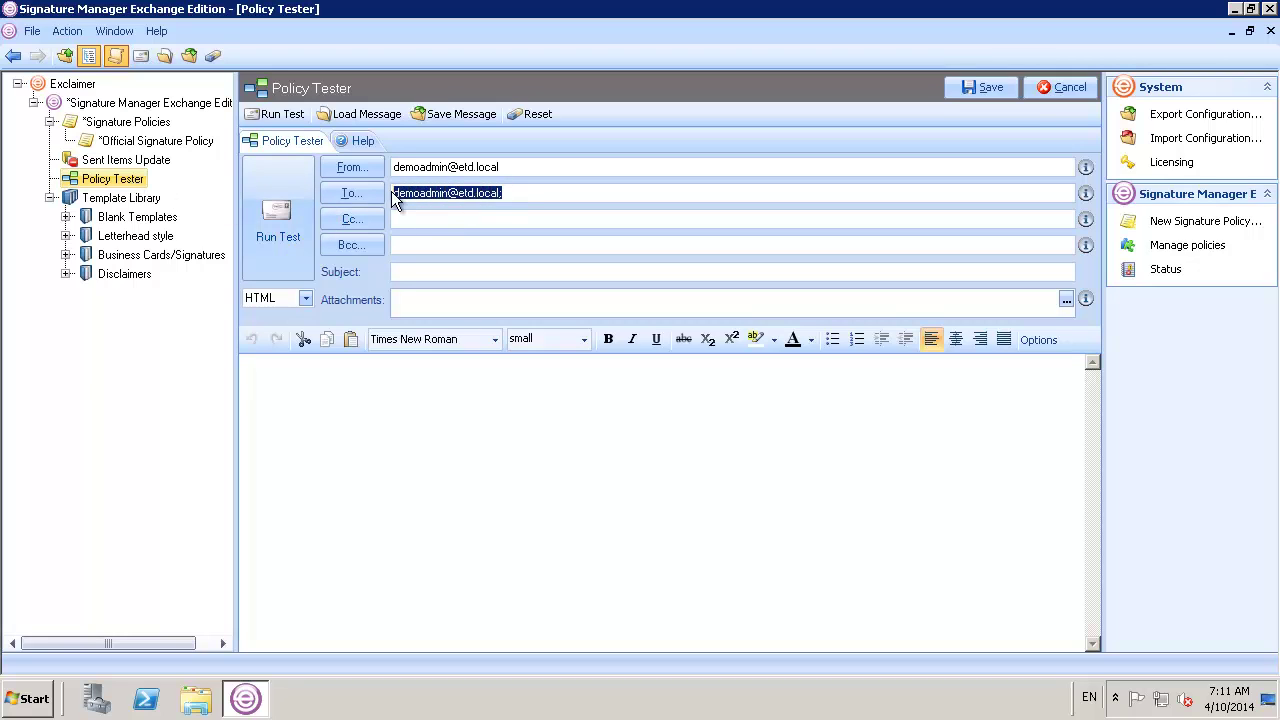
{"action": "key", "text": "BackSpace"}
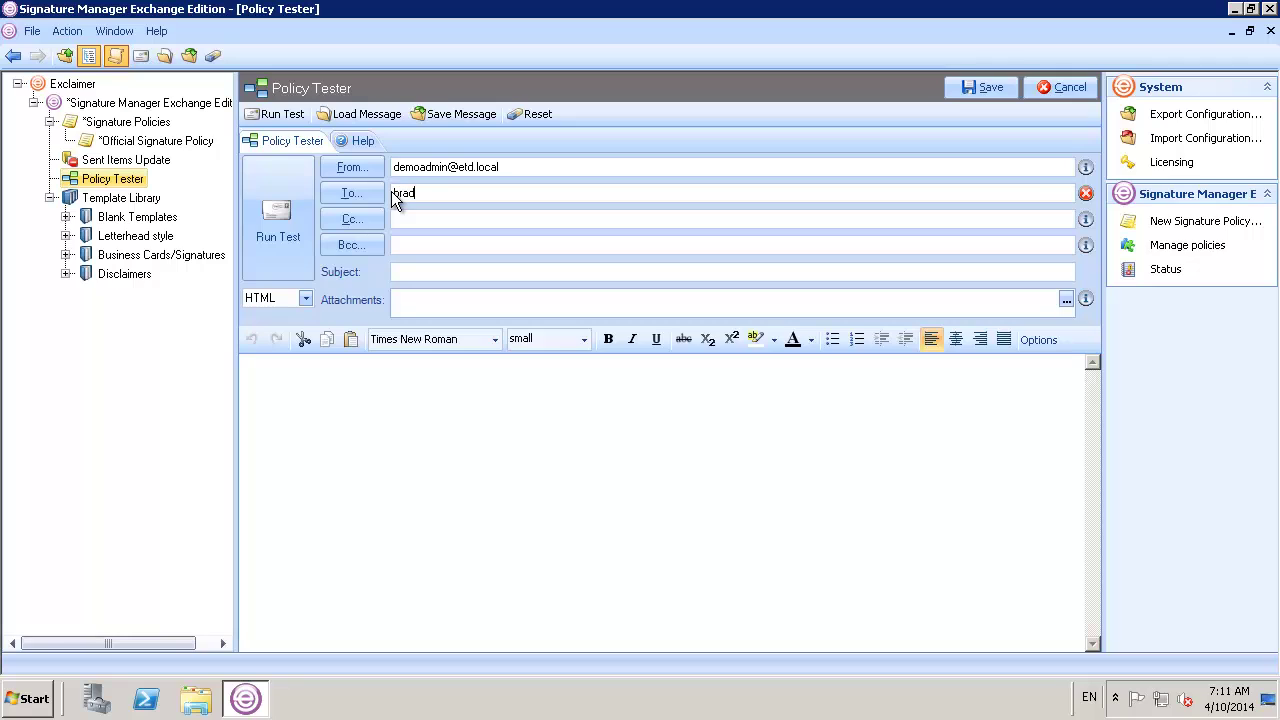
{"action": "key", "text": "Tab"}
{"action": "key", "text": "Tab"}
{"action": "type", "text": "SignatureTest"}
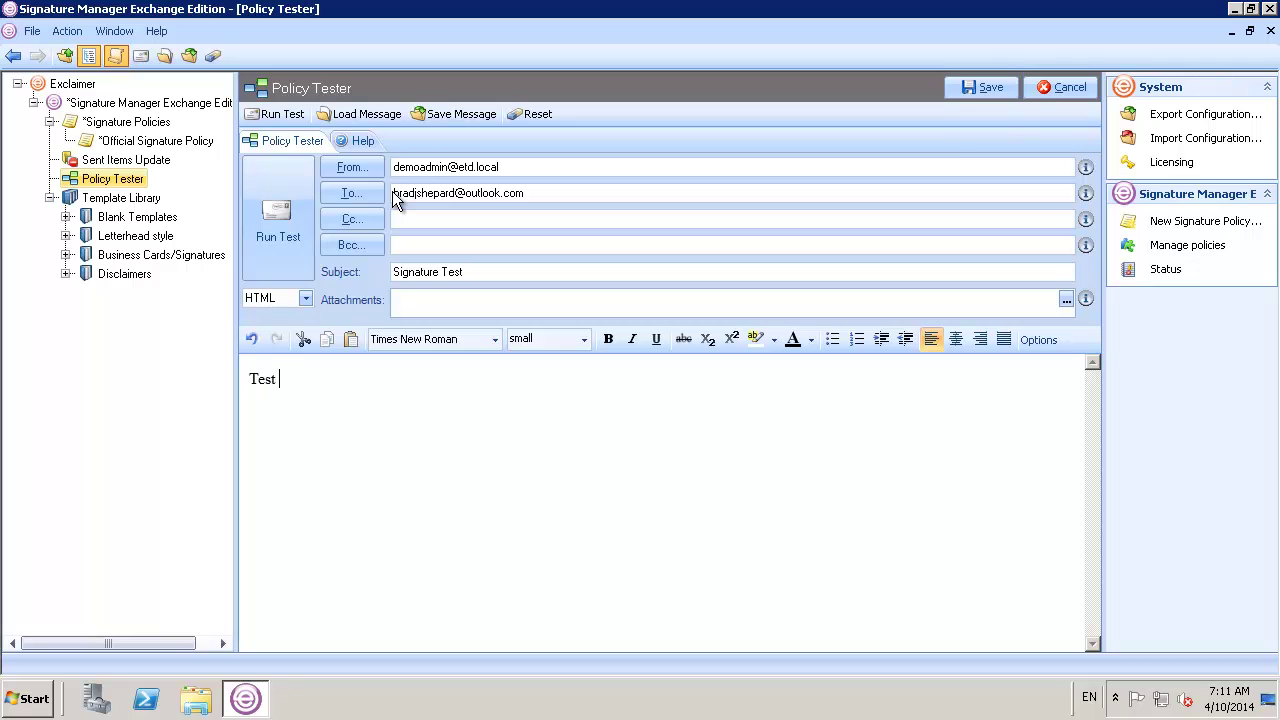
{"action": "key", "text": "BackSpace"}
{"action": "type", "text": "ing signature."}
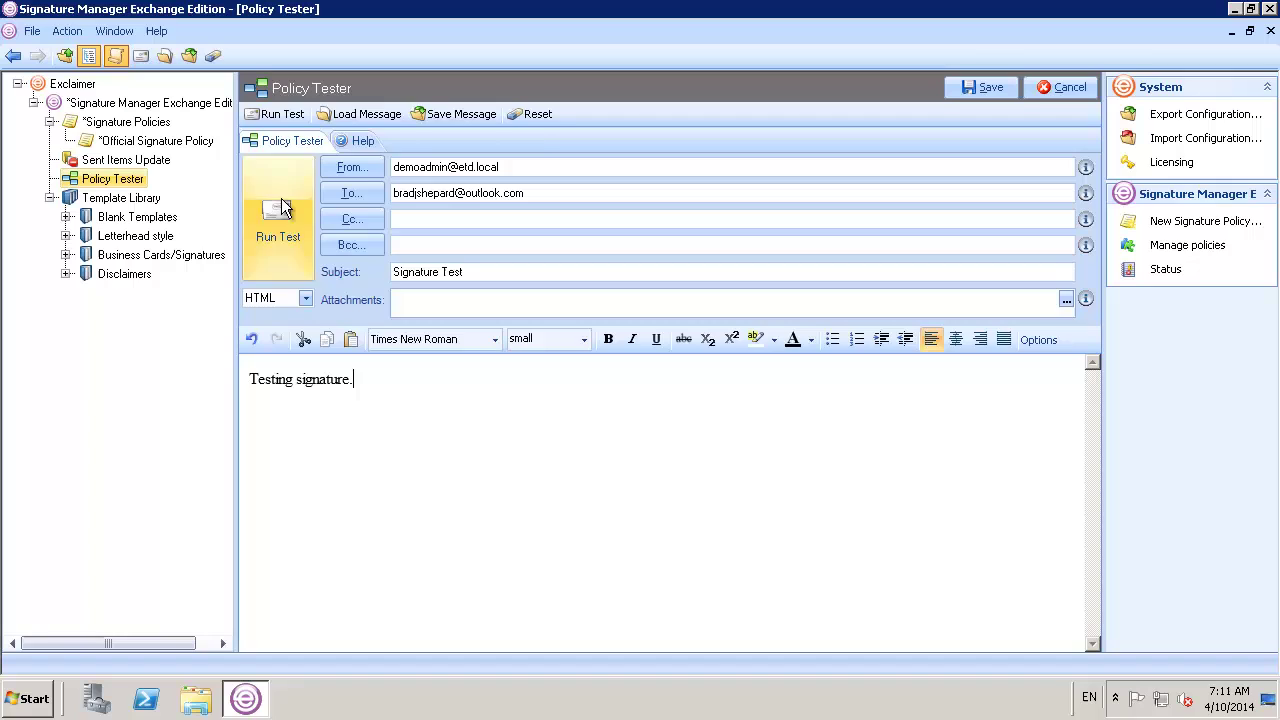
Run the policy test and inspect the sender and recipient condition results under Rules Applied
{"action": "left_click", "coordinate": [277, 225]}
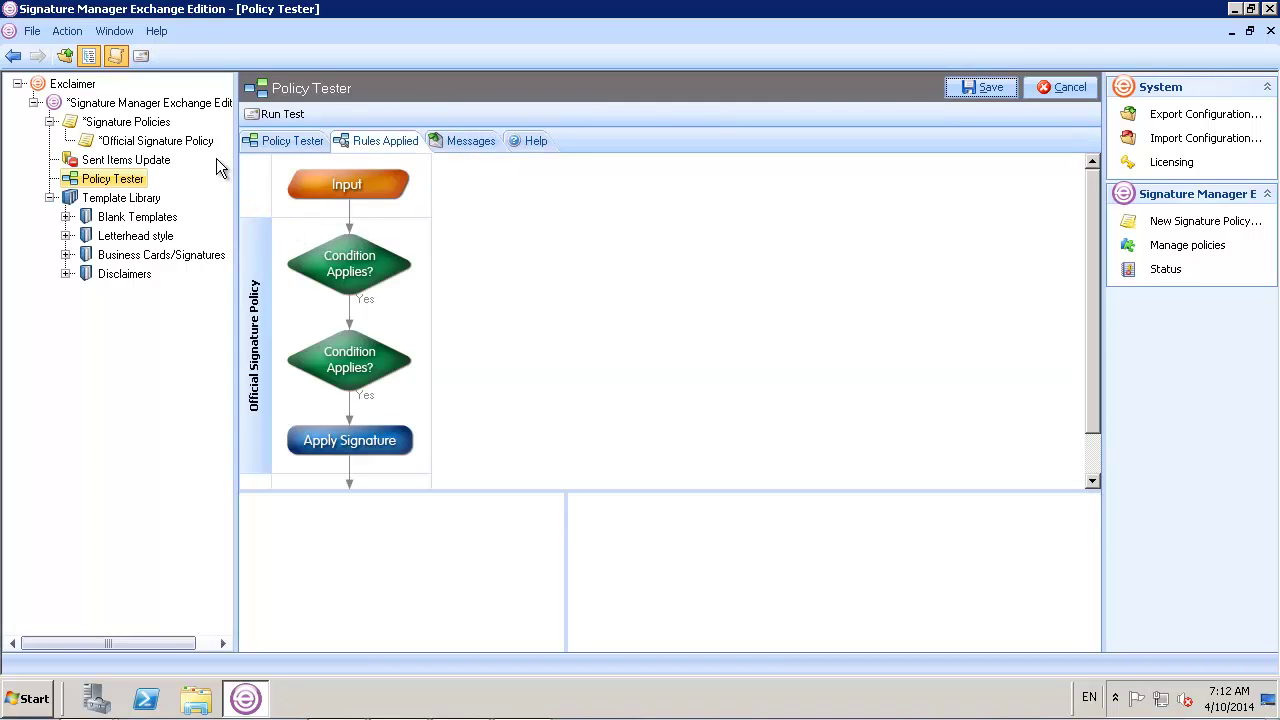
{"action": "left_click", "coordinate": [407, 247]}
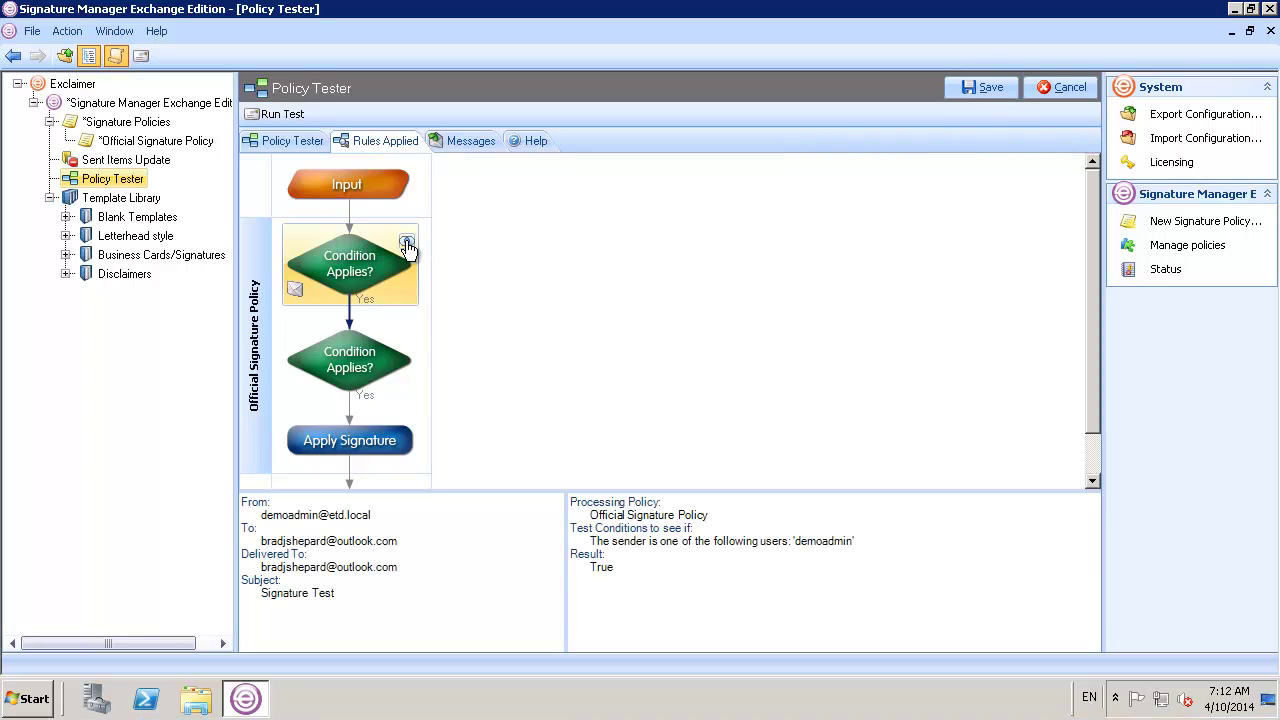
{"action": "left_click", "coordinate": [407, 245]}
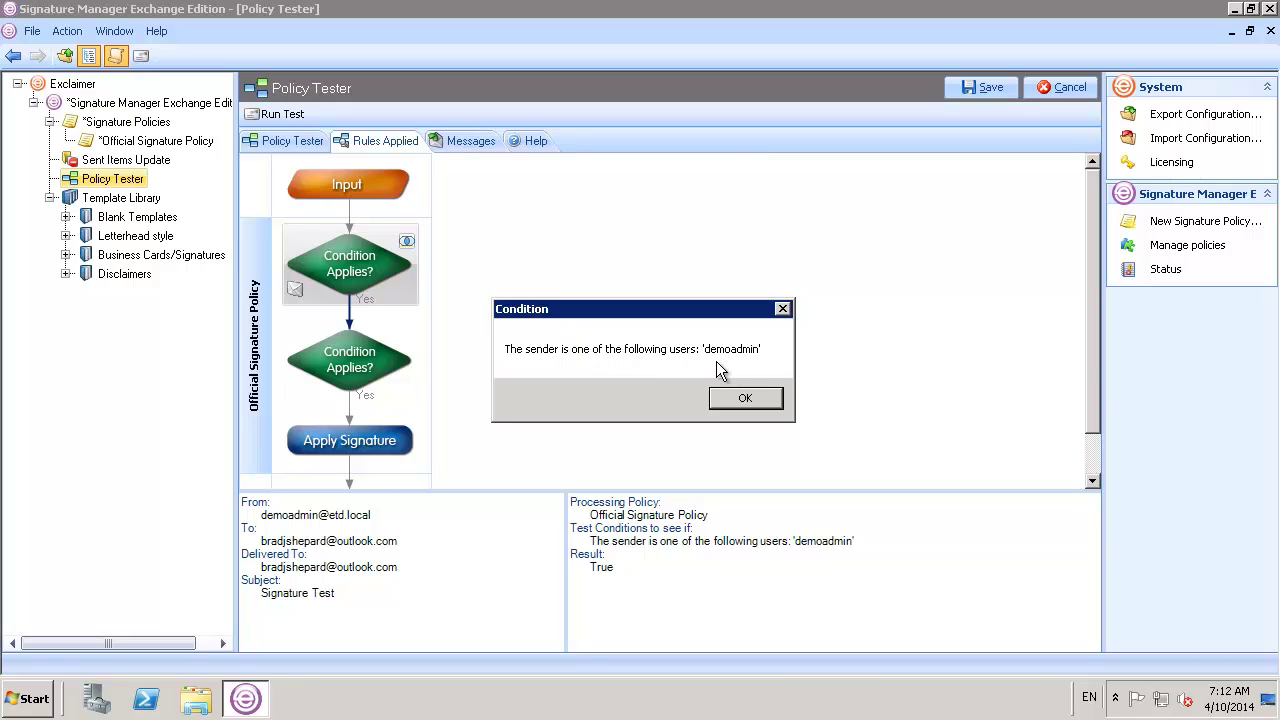
{"action": "left_click", "coordinate": [726, 400]}
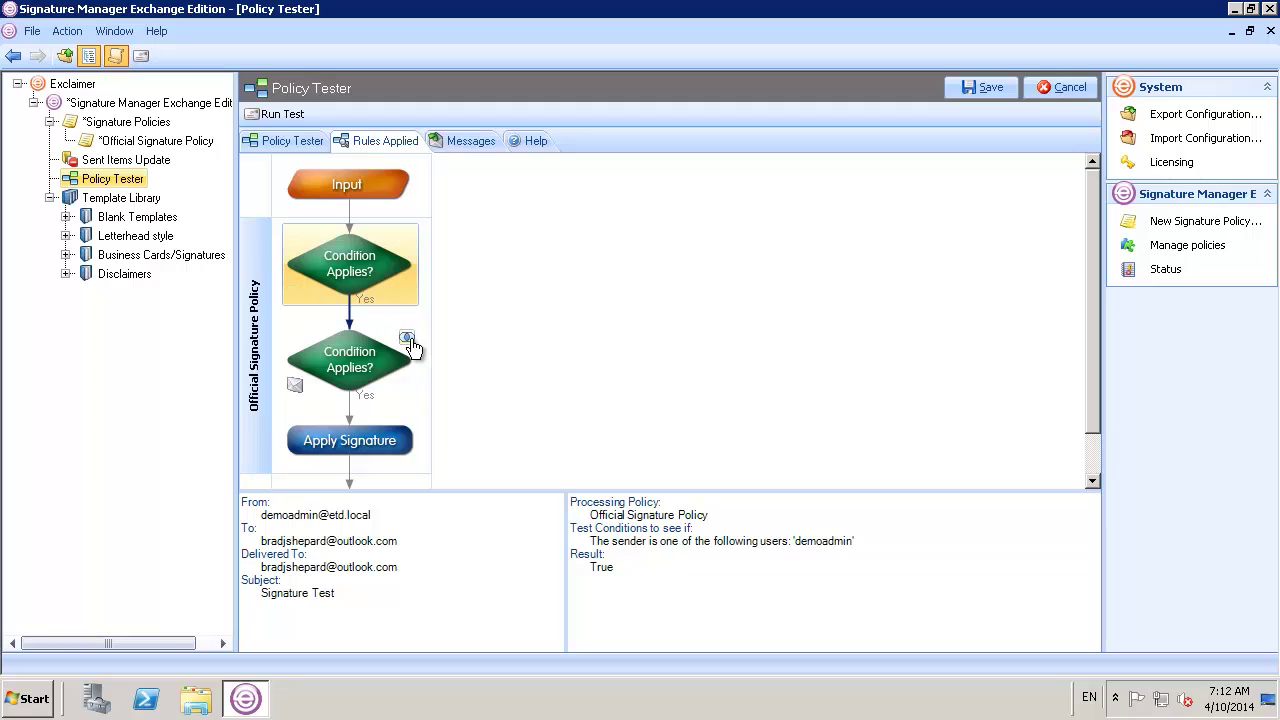
{"action": "left_click", "coordinate": [407, 338]}
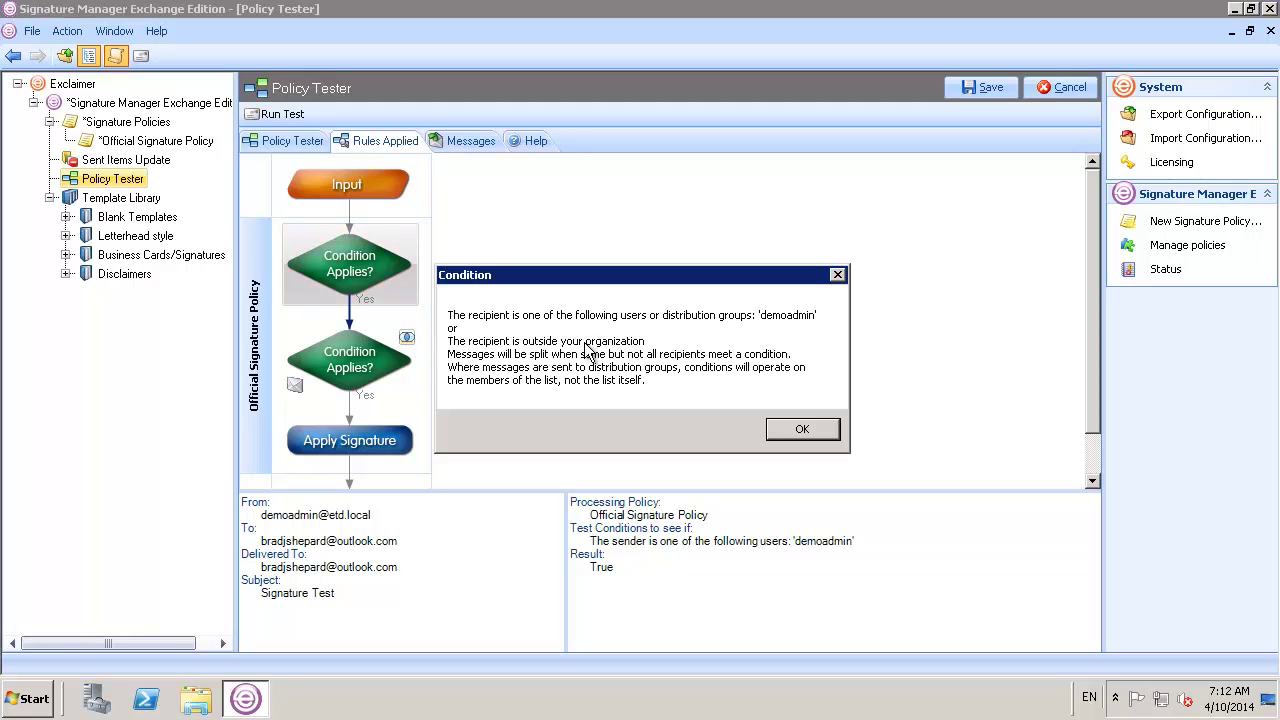
{"action": "left_click", "coordinate": [778, 430]}
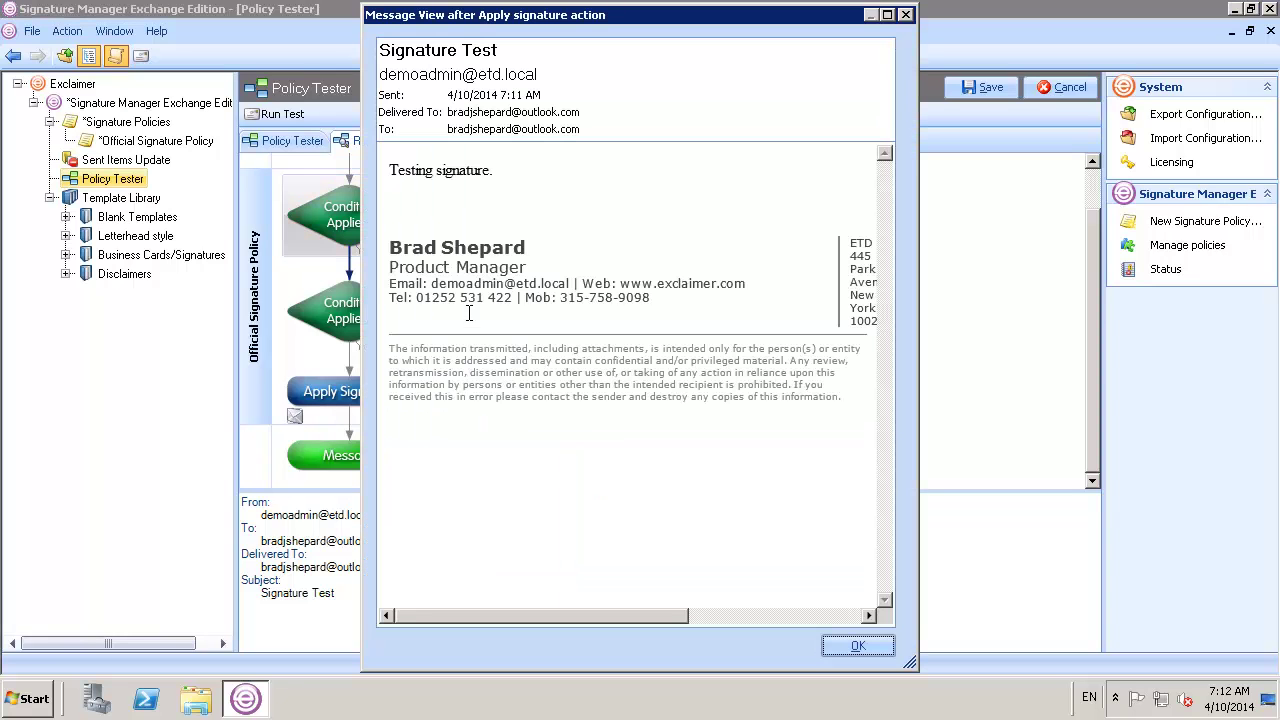
Close the signed message preview, then review the message as the recipient receives it
{"action": "mouse_move", "coordinate": [472, 617]}
{"action": "left_mouse_down"}
{"action": "mouse_move", "coordinate": [651, 608]}
{"action": "mouse_move", "coordinate": [445, 613]}
{"action": "left_mouse_up"}
{"action": "left_click", "coordinate": [904, 16]}
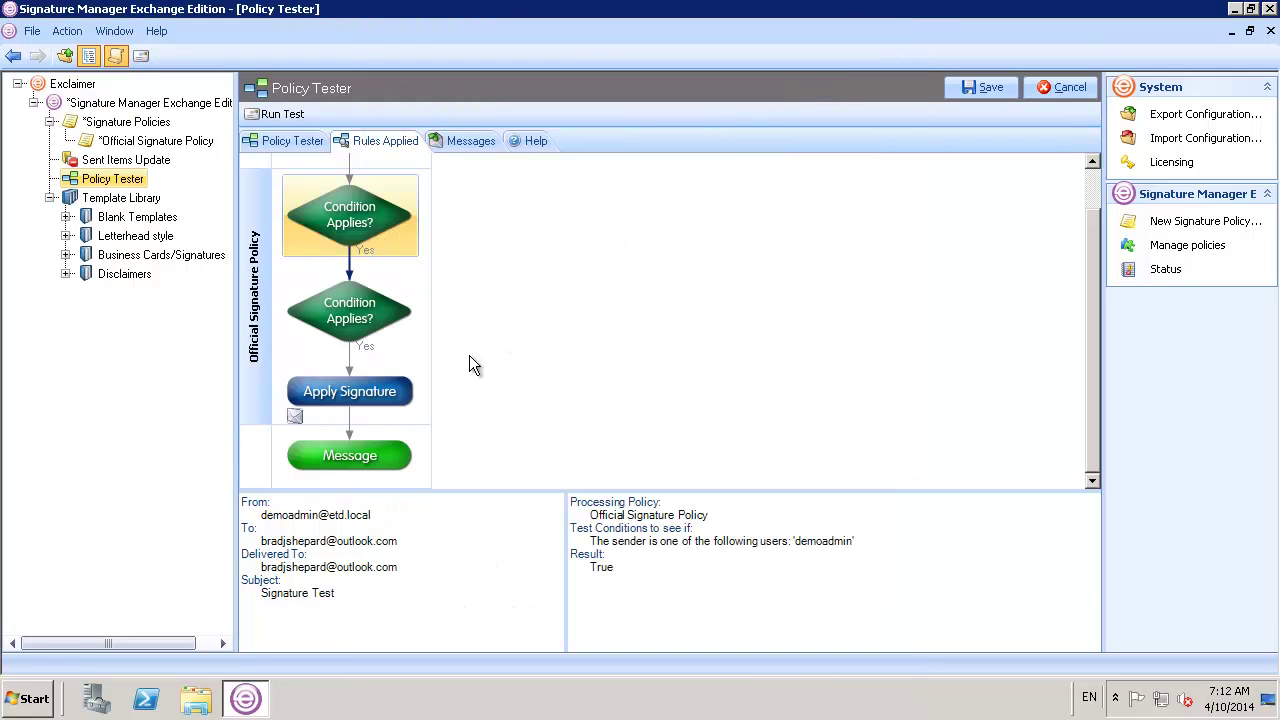
{"action": "double_click", "coordinate": [295, 478]}
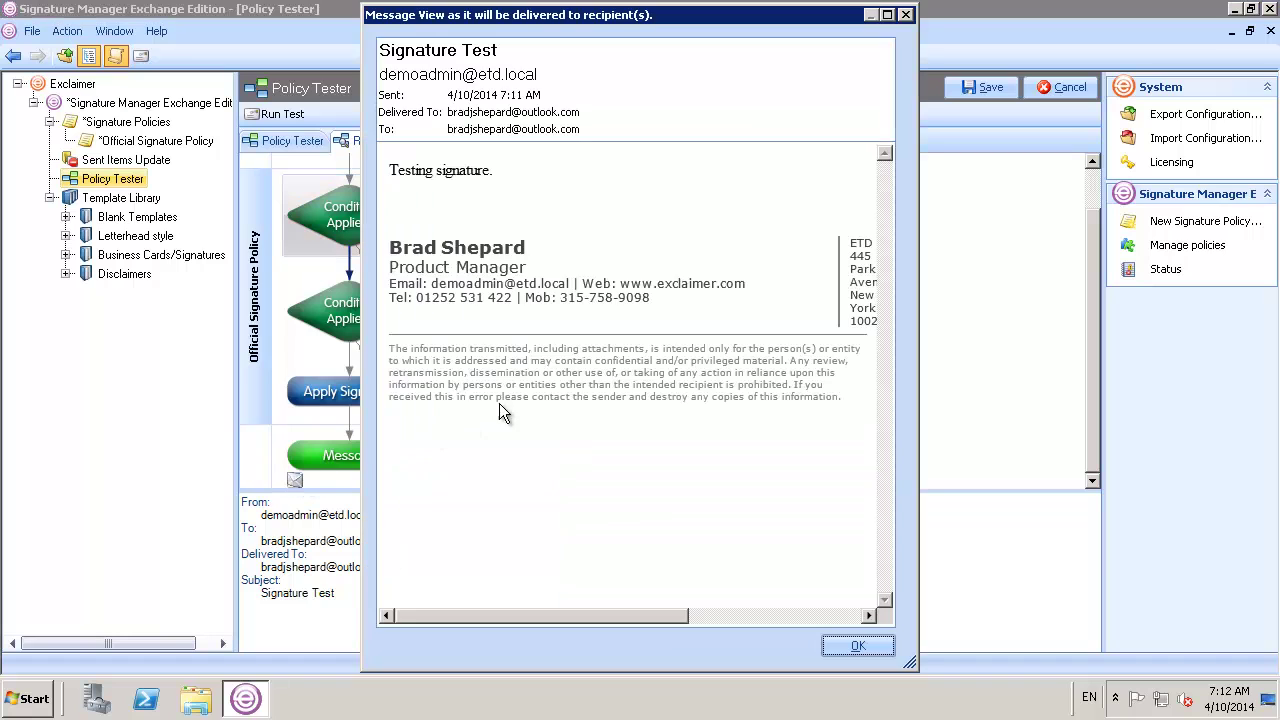
{"action": "left_click_drag", "start_coordinate": [452, 614], "coordinate": [410, 594]}
{"action": "left_click", "coordinate": [906, 15]}
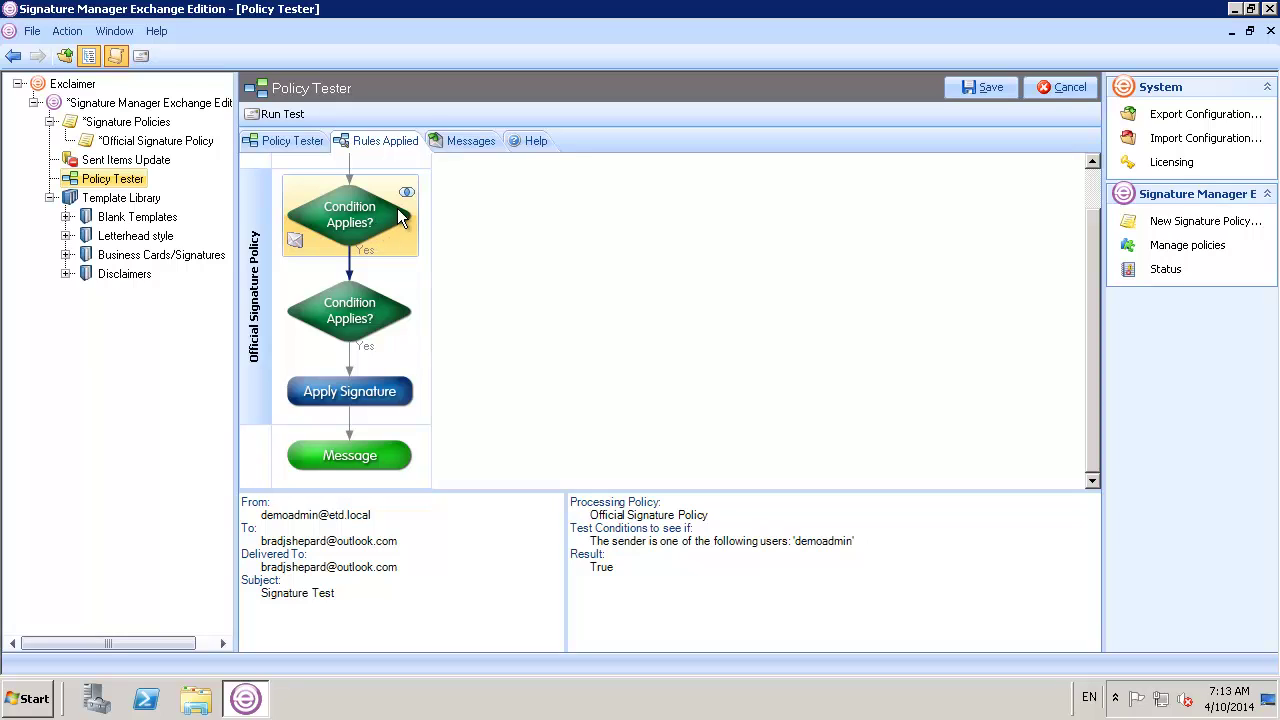
Launch the Configure Sent Items Update Service wizard from the Sent Items Update settings
{"action": "left_click", "coordinate": [131, 162]}
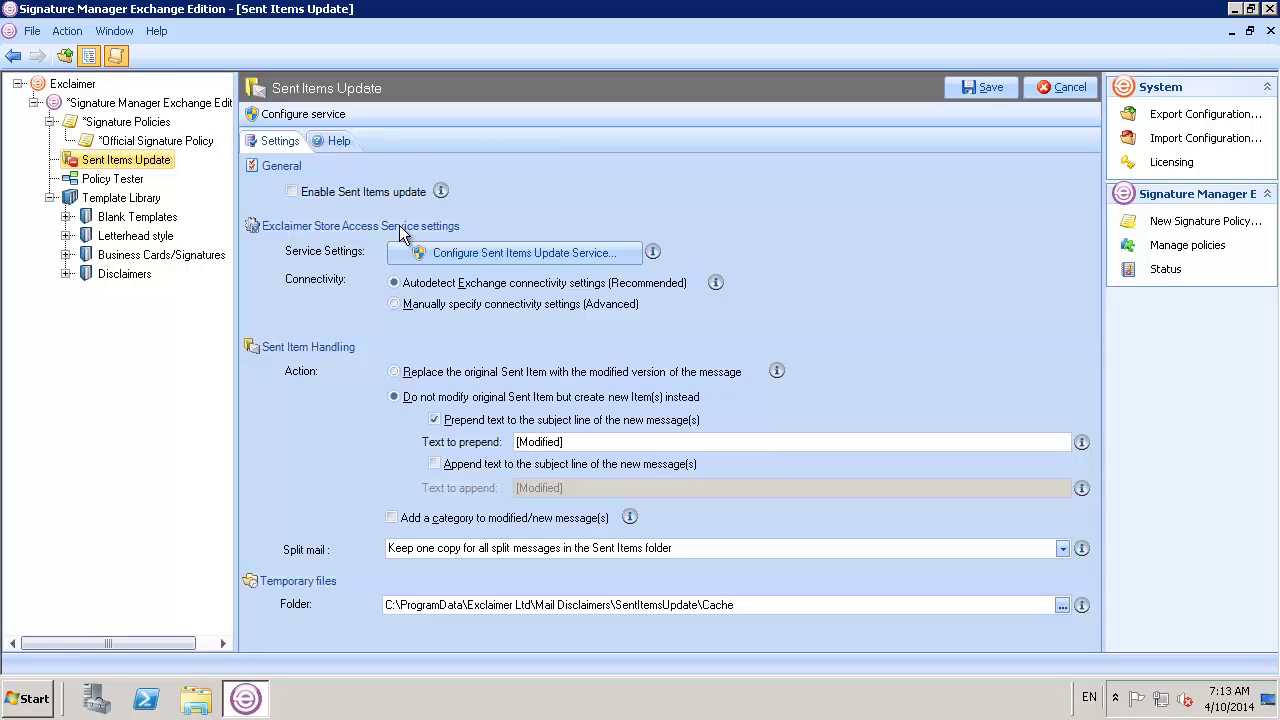
{"action": "left_click", "coordinate": [443, 256]}
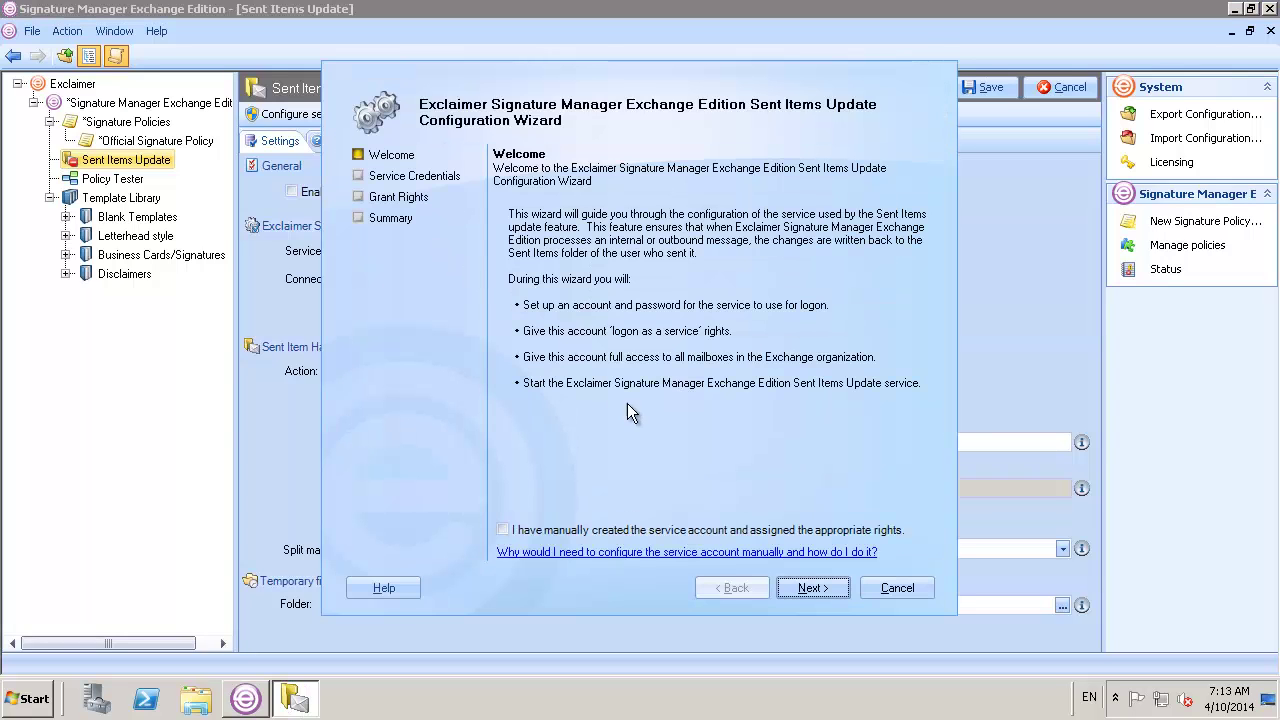
Complete the wizard with a service account password, creating the account and granting its Exchange rights
{"action": "left_click", "coordinate": [812, 590]}
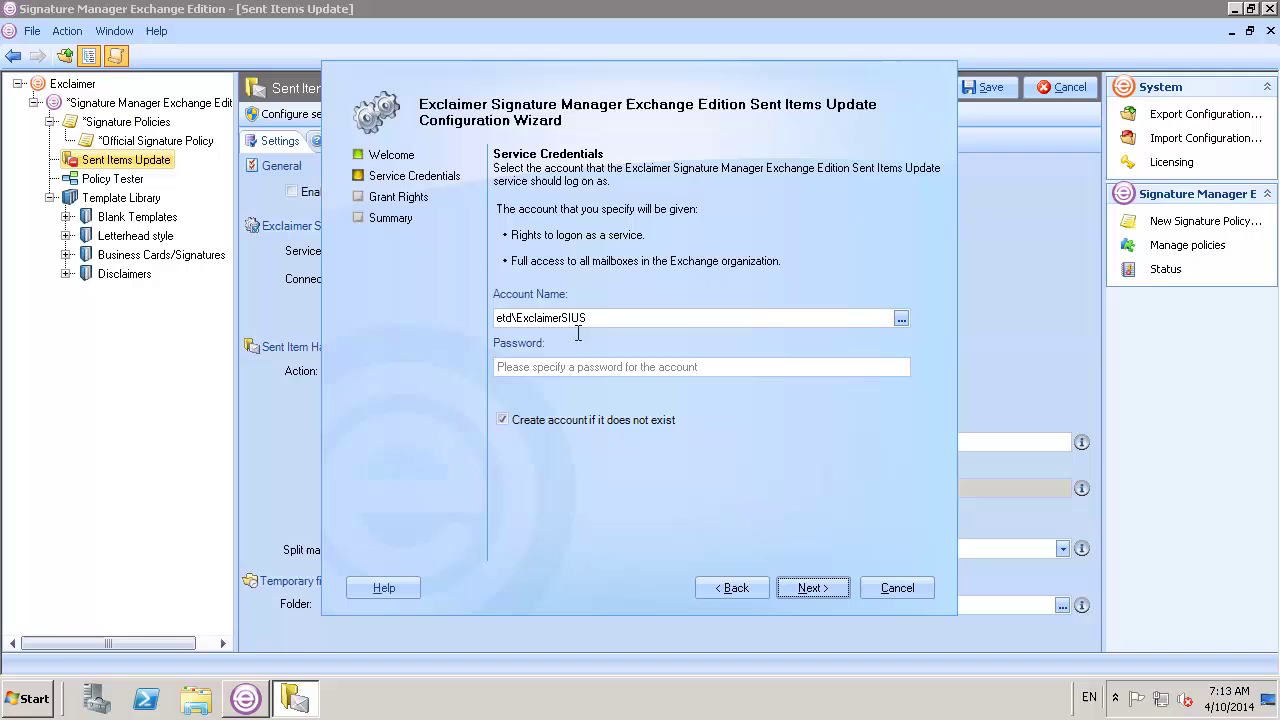
{"action": "left_click", "coordinate": [571, 367]}
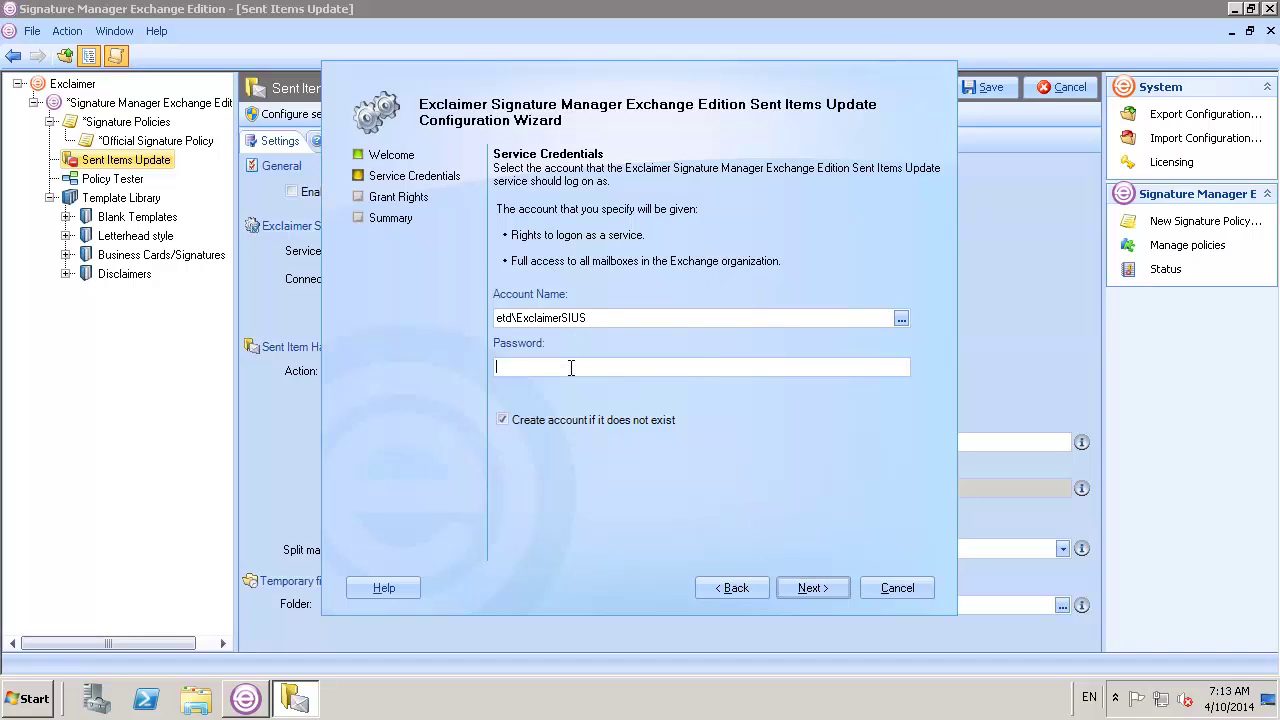
{"action": "type", "text": "***********"}
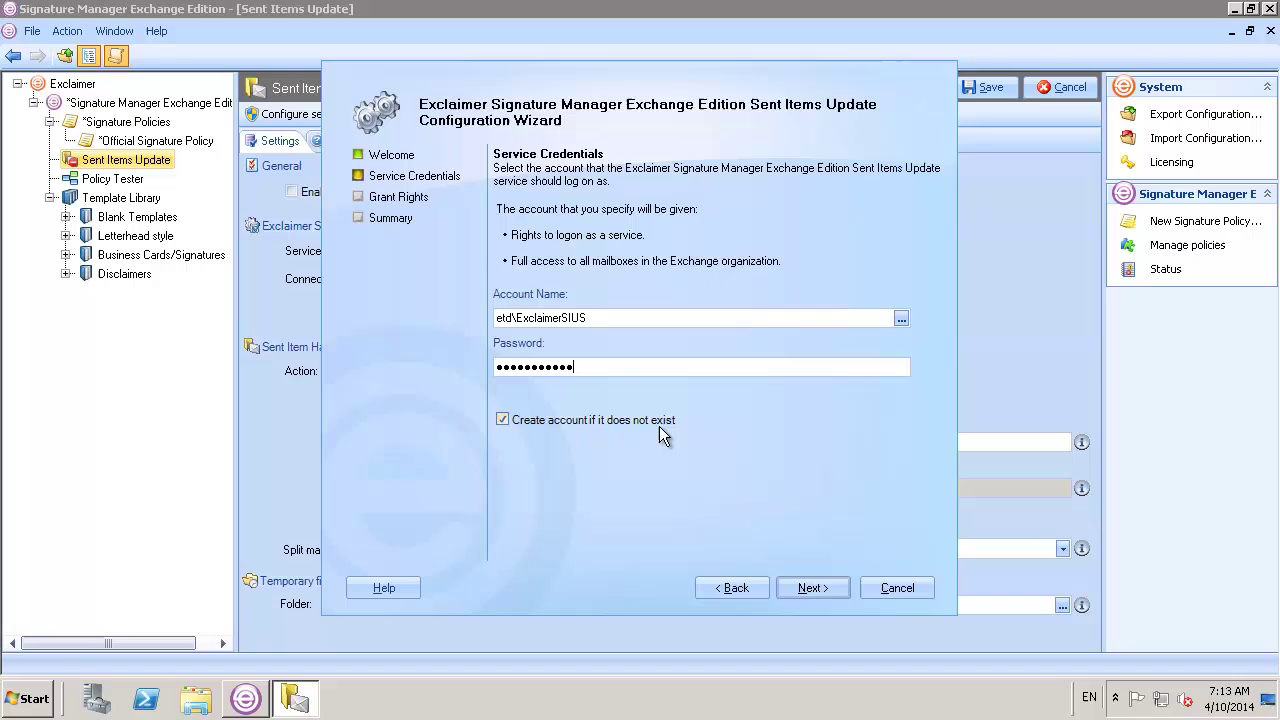
{"action": "left_click", "coordinate": [806, 590]}
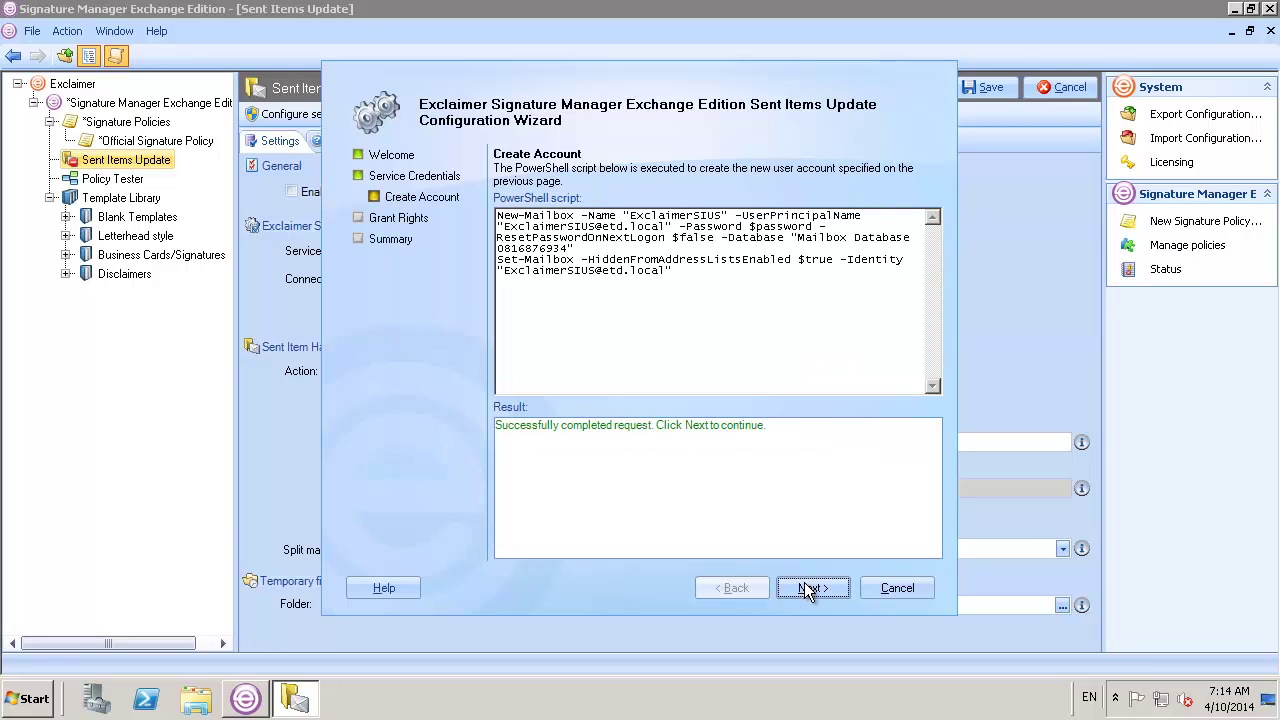
{"action": "left_click", "coordinate": [808, 590]}
{"action": "left_click", "coordinate": [810, 590]}
{"action": "left_click", "coordinate": [810, 590]}
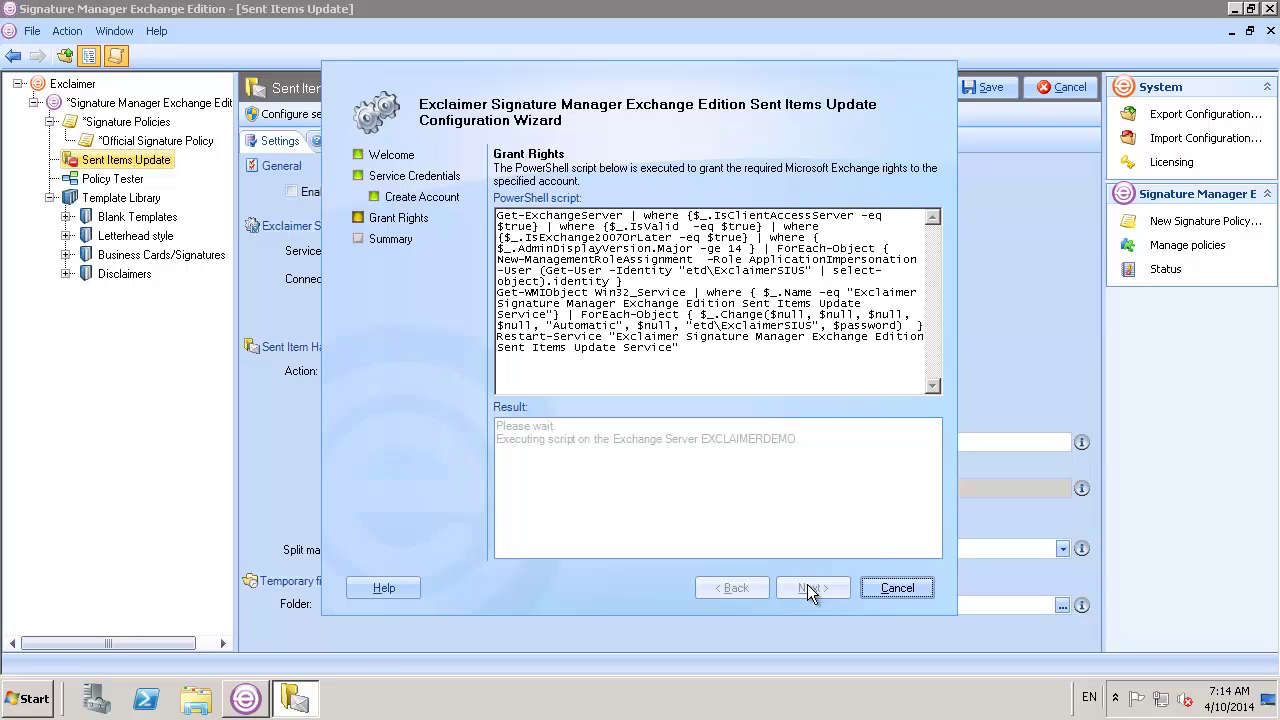
{"action": "left_click", "coordinate": [810, 590]}
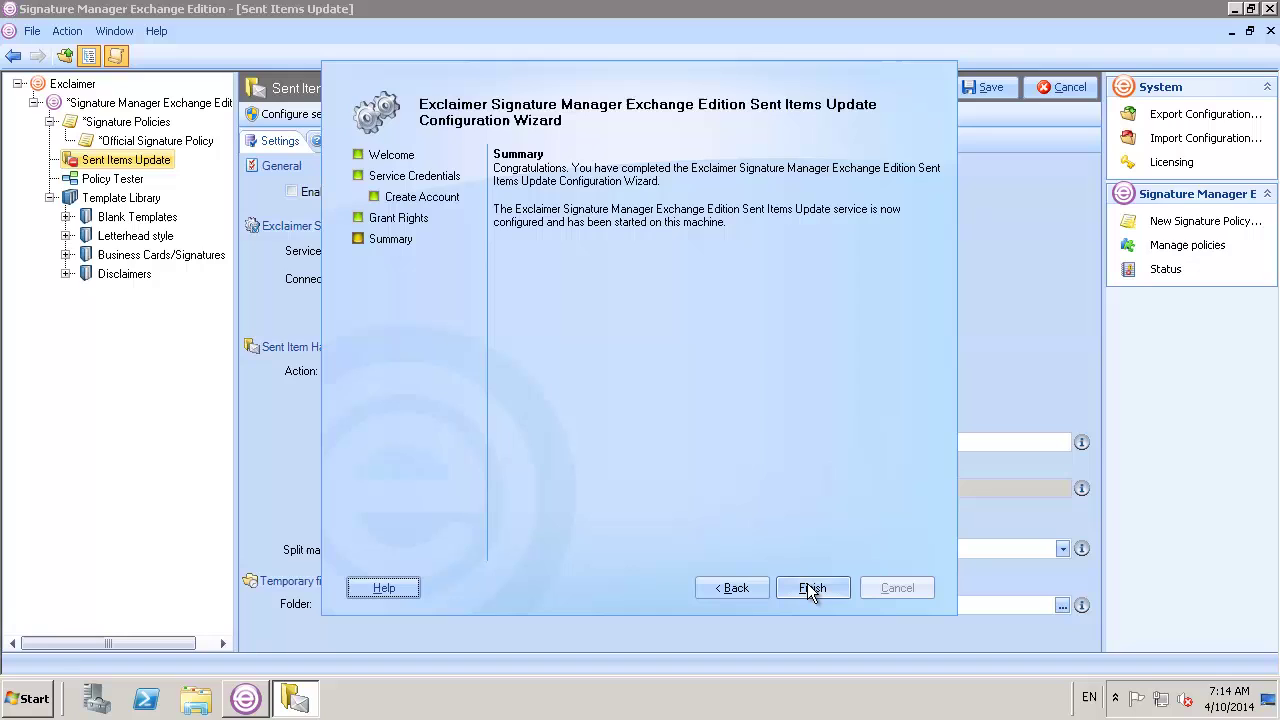
{"action": "left_click", "coordinate": [810, 590]}
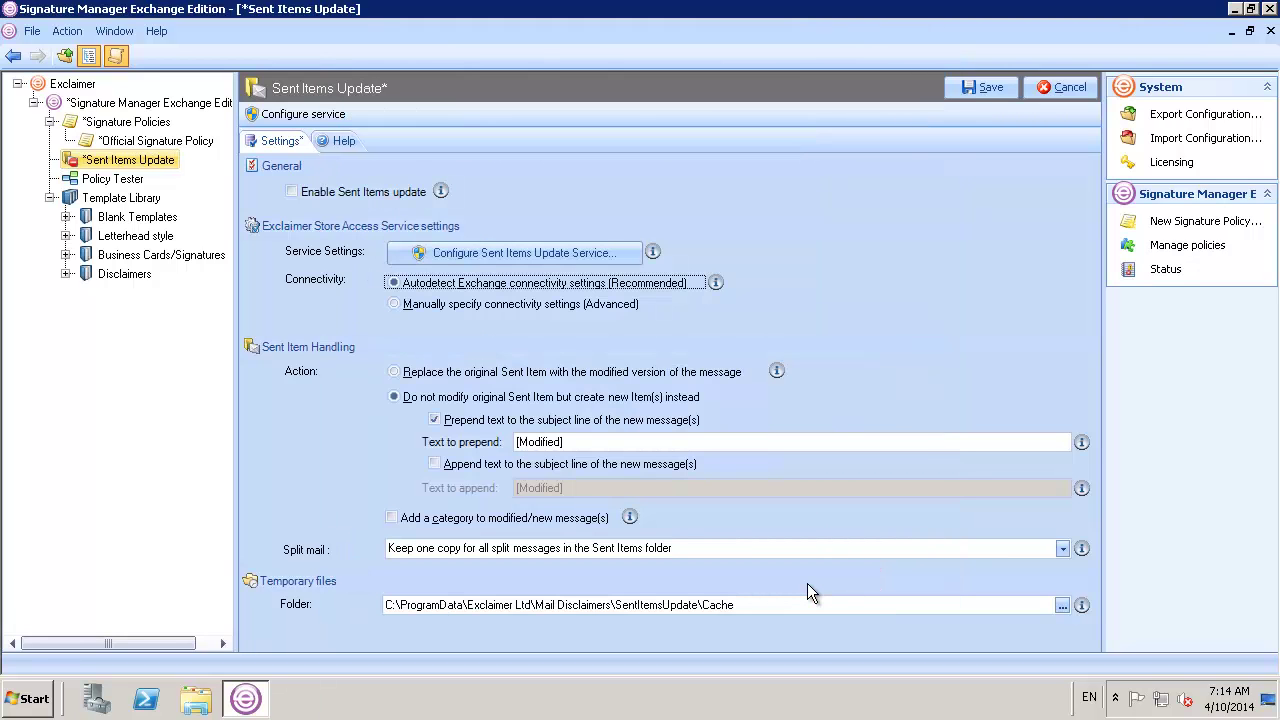
Enable Sent Items update and save it, confirming replacement of the previous configuration, then open the Start menu
{"action": "left_click", "coordinate": [292, 192]}
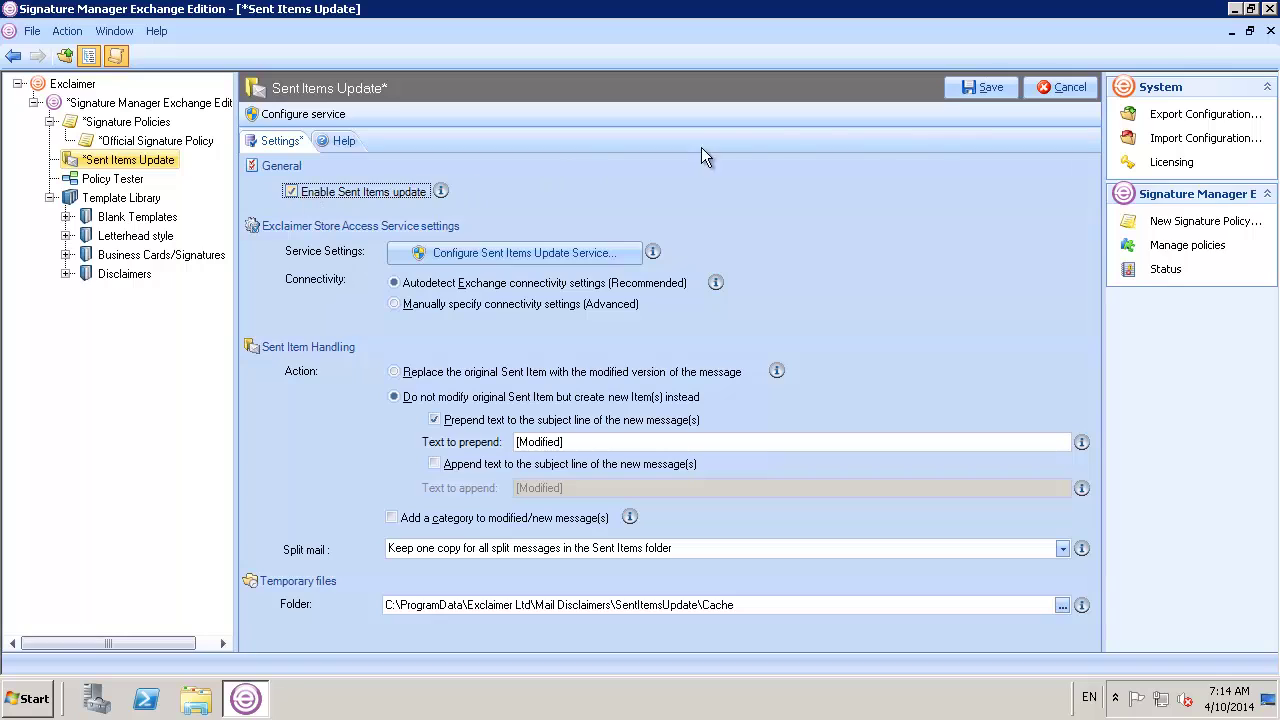
{"action": "left_click", "coordinate": [978, 89]}
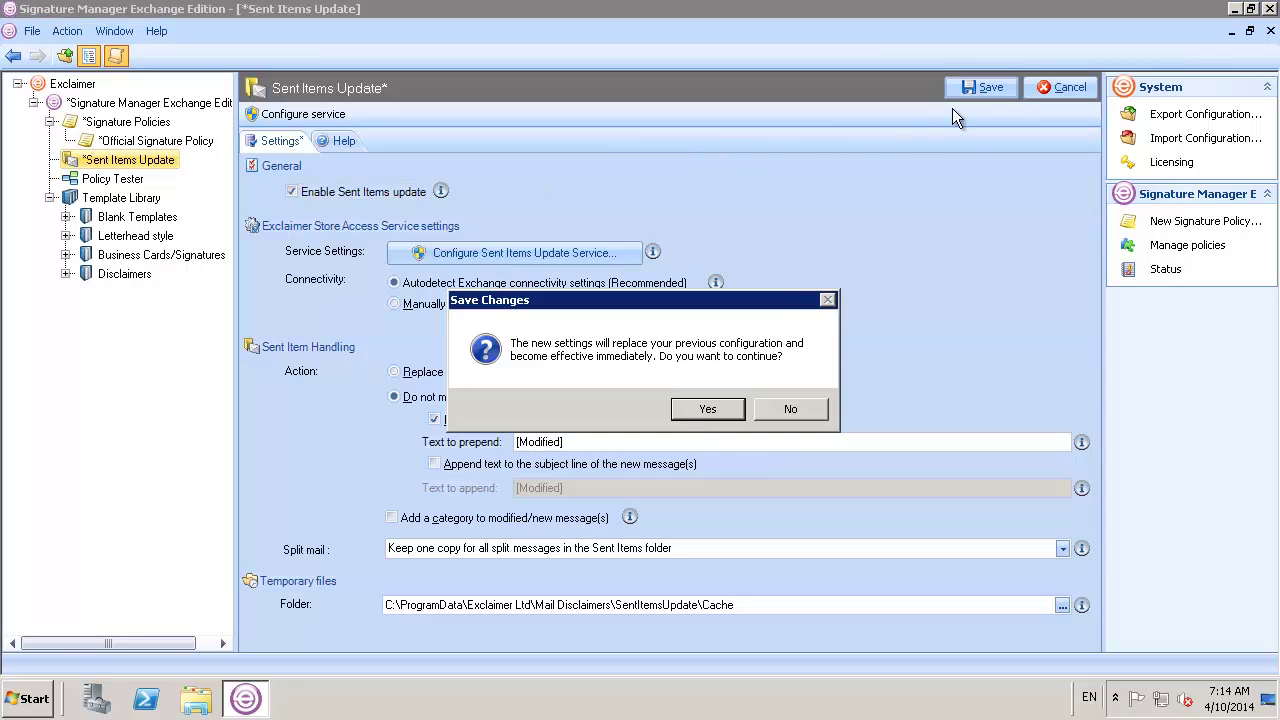
{"action": "left_click", "coordinate": [705, 407]}
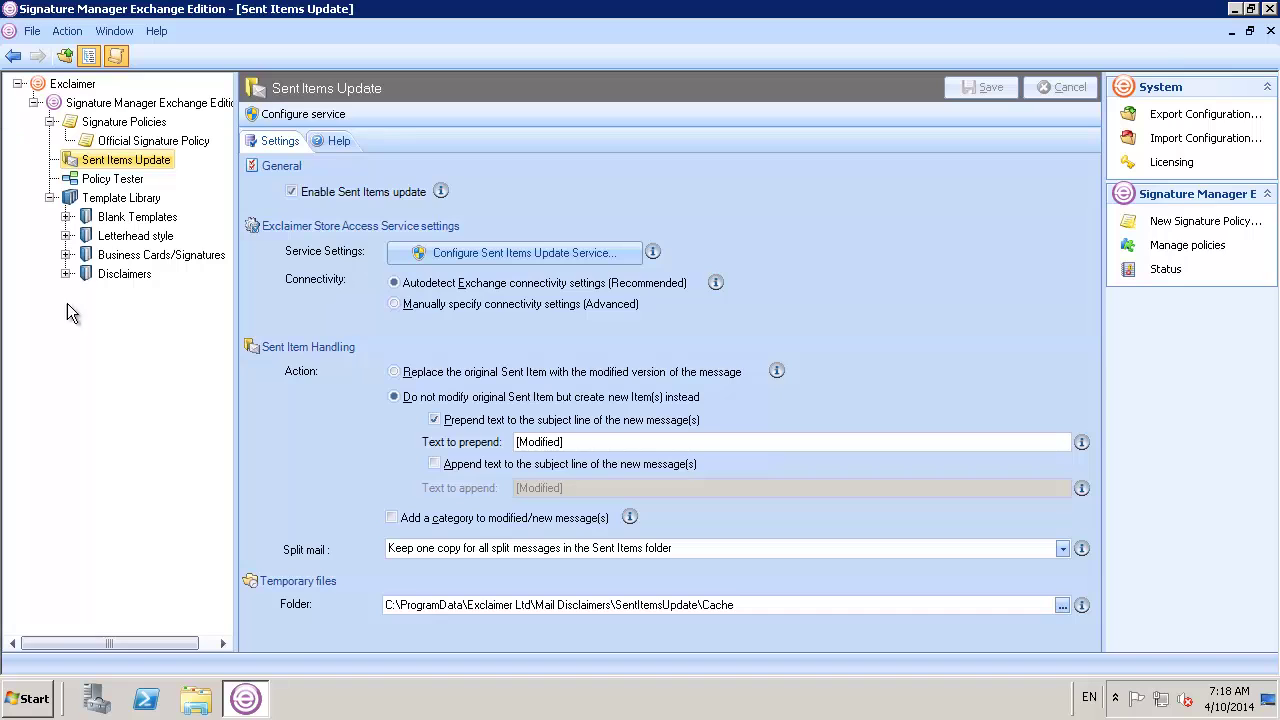
{"action": "left_click", "coordinate": [30, 698]}
Send an Outlook email 'Signature Test 2' with body 'Test signature.', then view Sent Items
{"action": "left_click", "coordinate": [120, 241]}
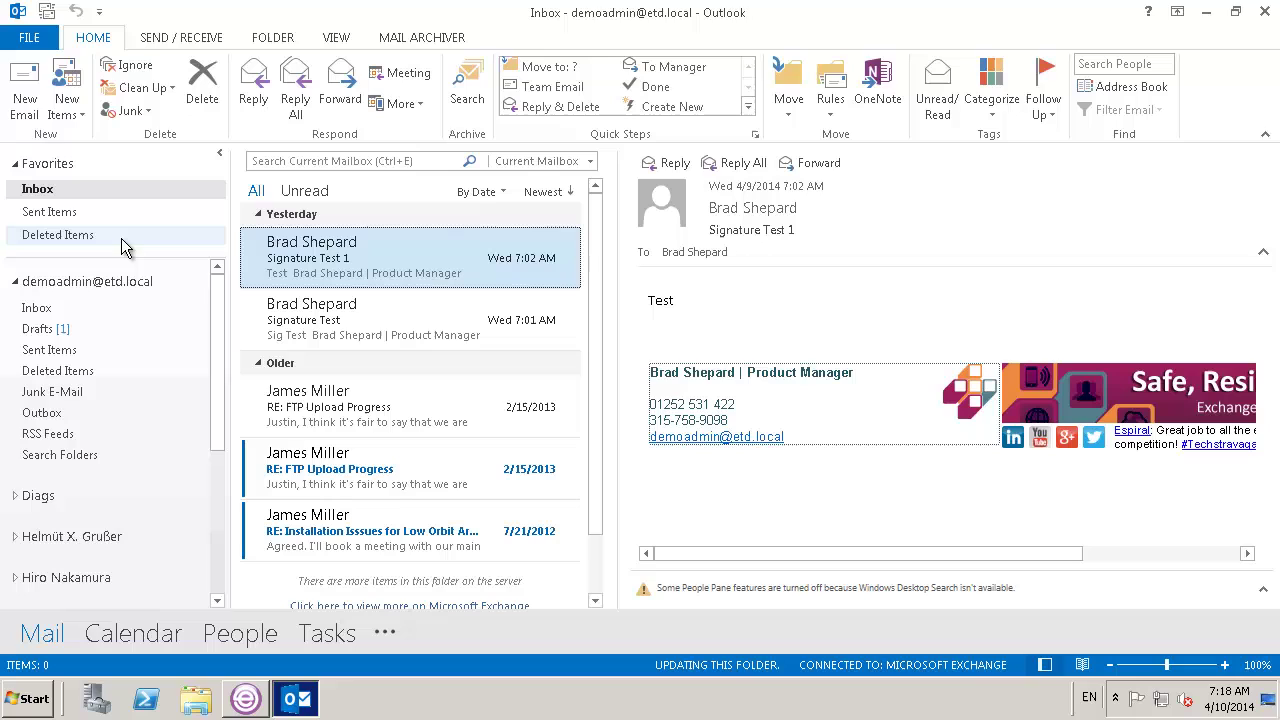
{"action": "left_click", "coordinate": [25, 90]}
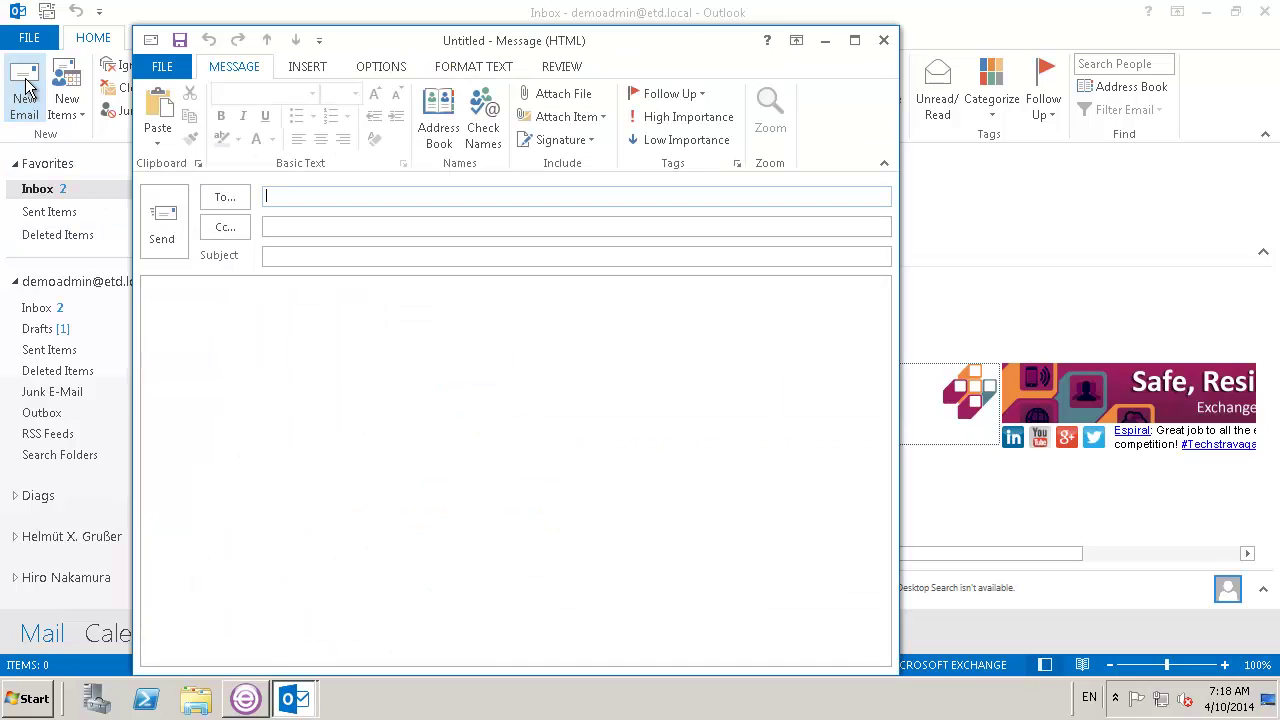
{"action": "type", "text": "bra"}
{"action": "key", "text": "Tab"}
{"action": "key", "text": "Tab"}
{"action": "type", "text": "Signat"}
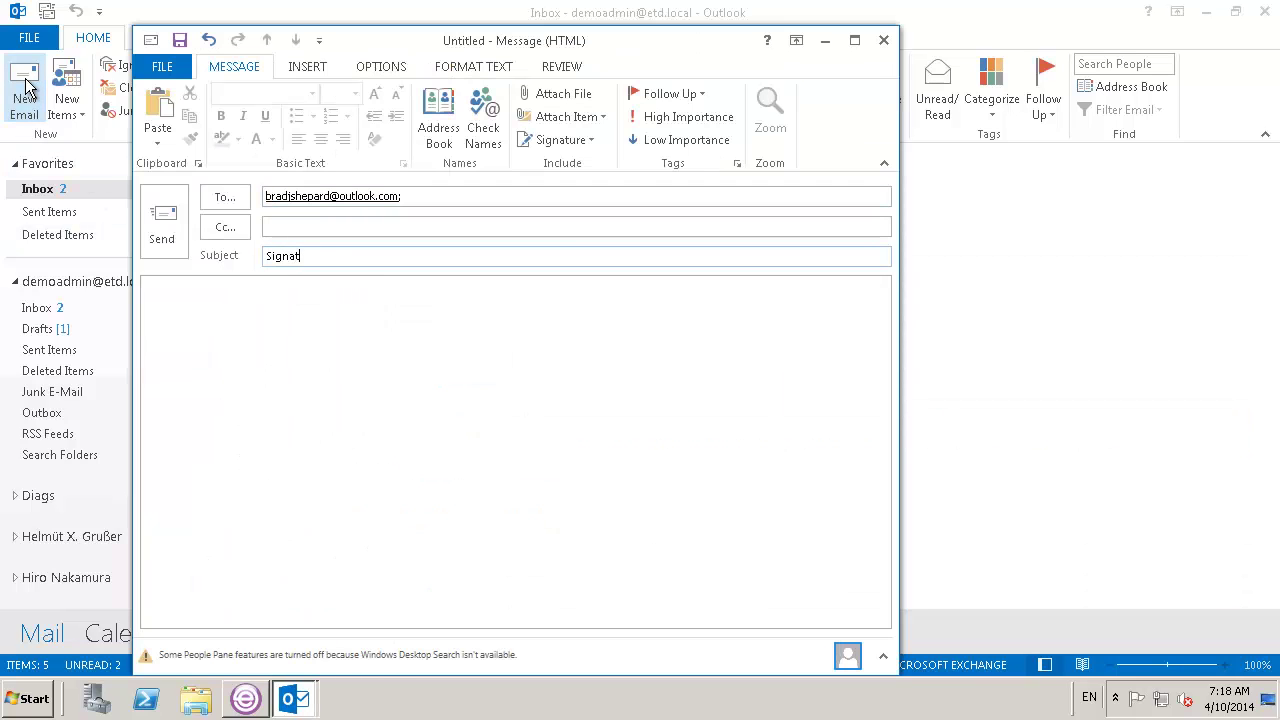
{"action": "type", "text": "ure Test 2"}
{"action": "key", "text": "Tab"}
{"action": "type", "text": "Test signature."}
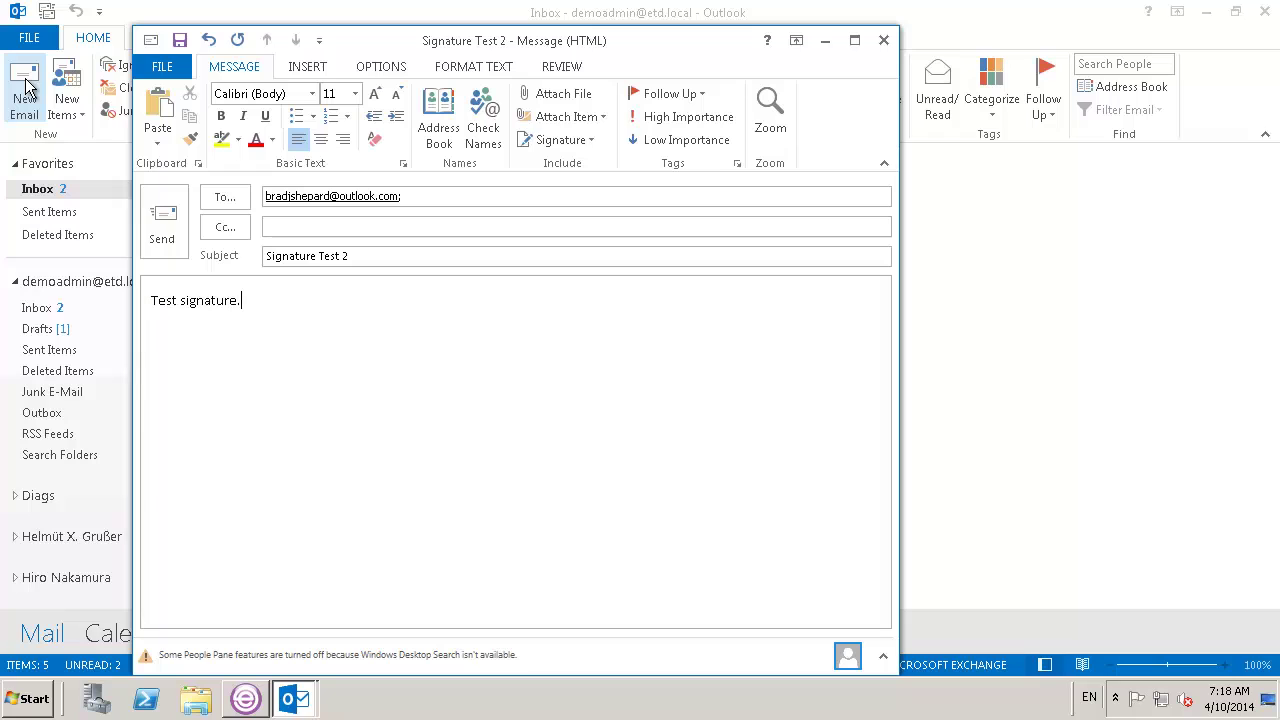
{"action": "left_click", "coordinate": [174, 238]}
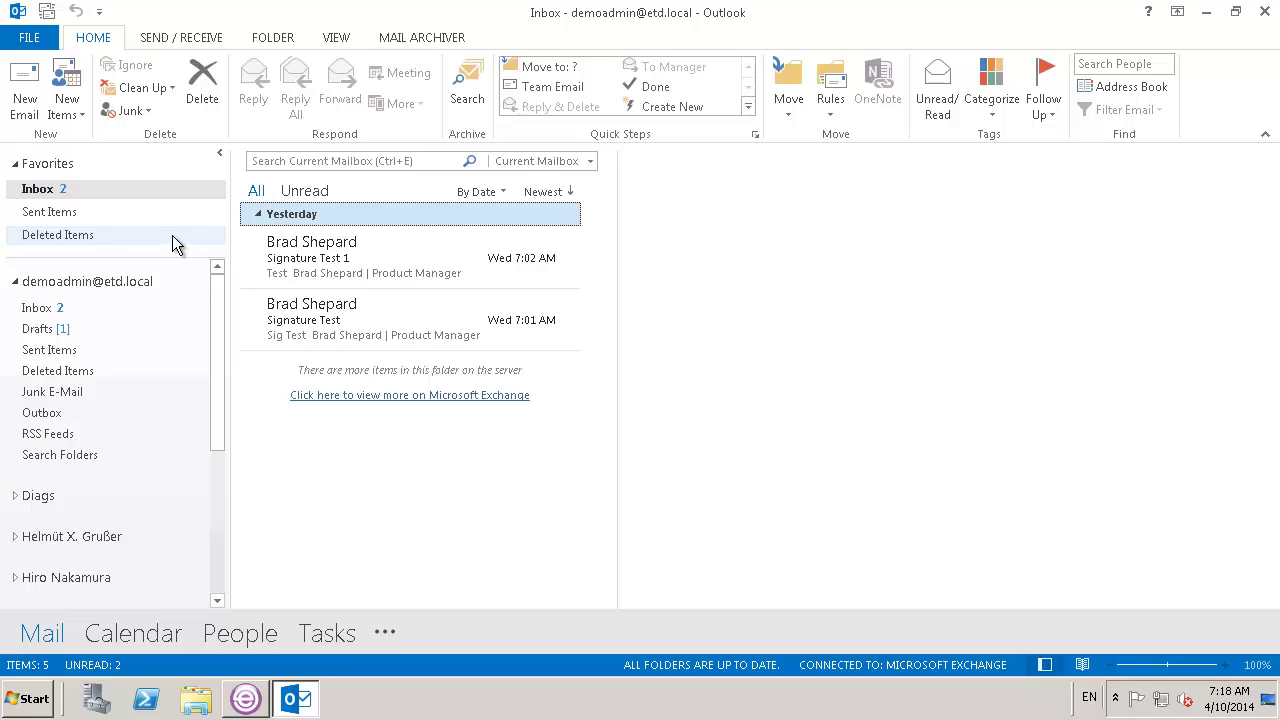
{"action": "left_click", "coordinate": [70, 350]}
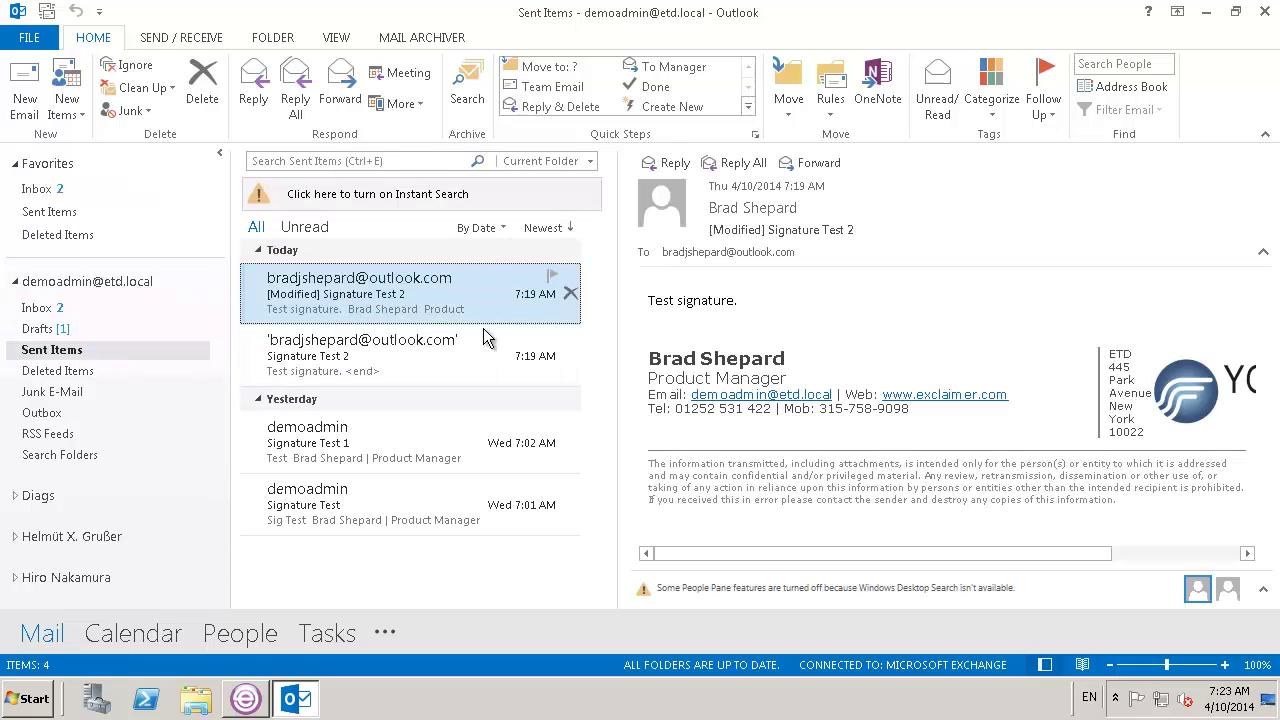